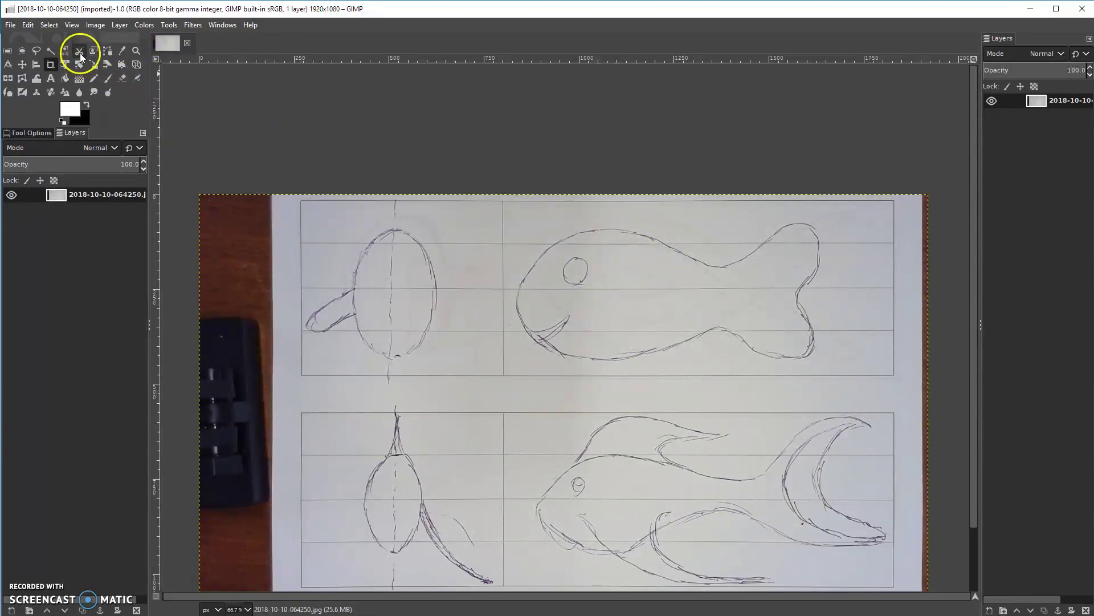
Crop the photo to the frames around the fish drawings, about 1563 x 1020 px, removing the desk and paper margins
{"action": "left_click", "coordinate": [49, 66]}
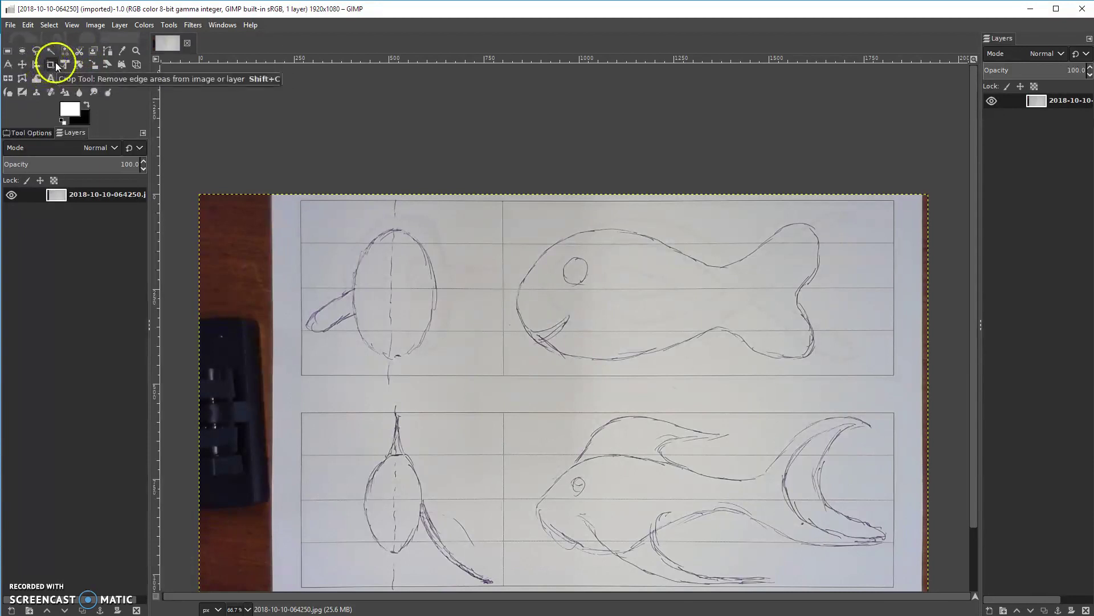
{"action": "left_click", "coordinate": [50, 66]}
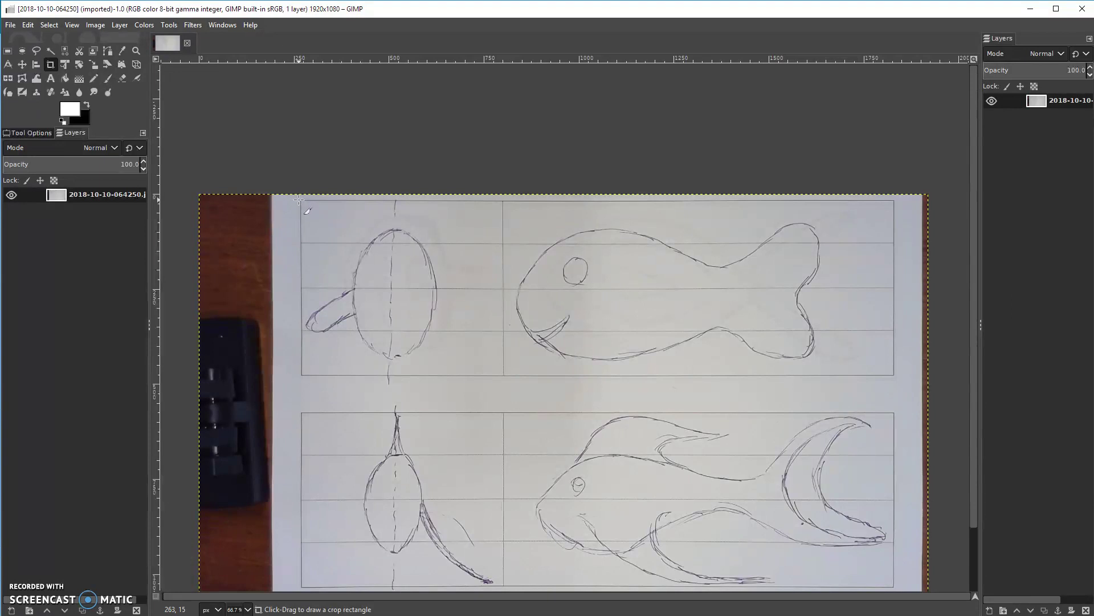
{"action": "left_click_drag", "start_coordinate": [300, 198], "coordinate": [893, 587]}
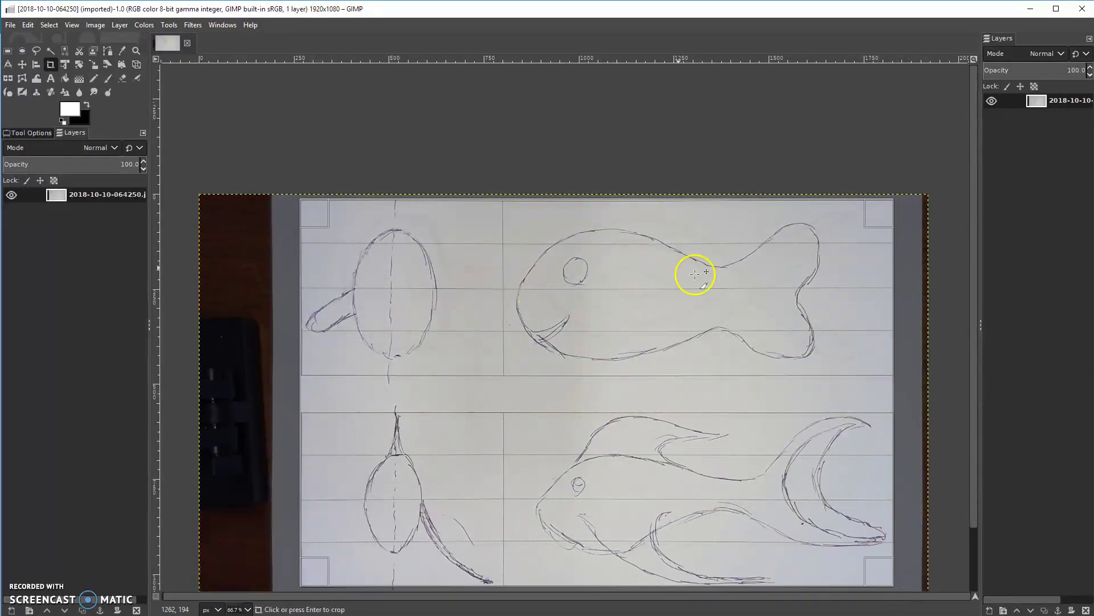
{"action": "left_click", "coordinate": [576, 376]}
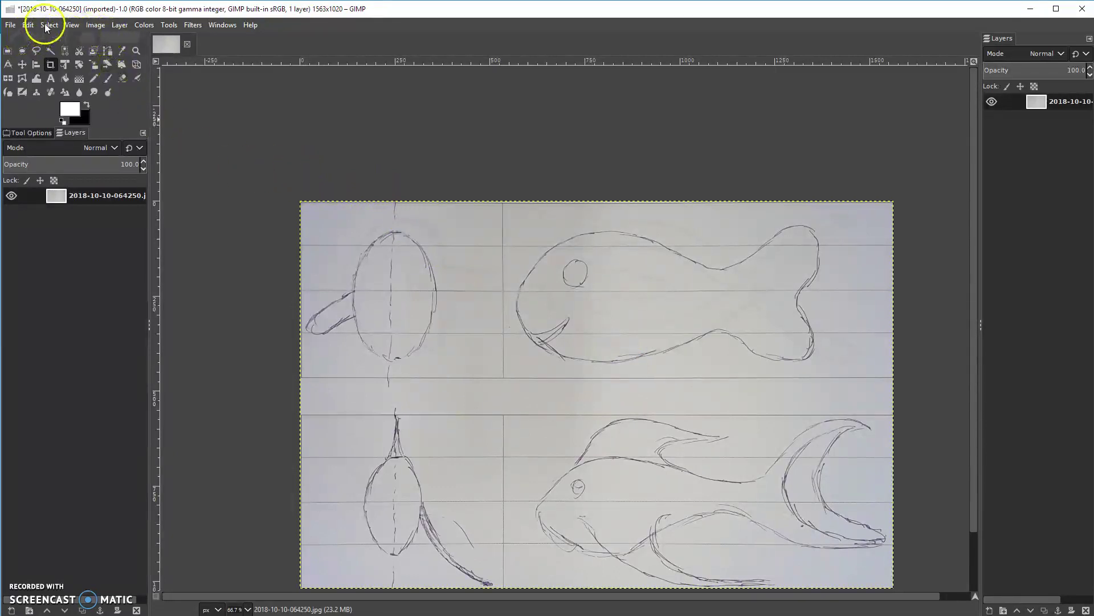
{"action": "left_click", "coordinate": [94, 23]}
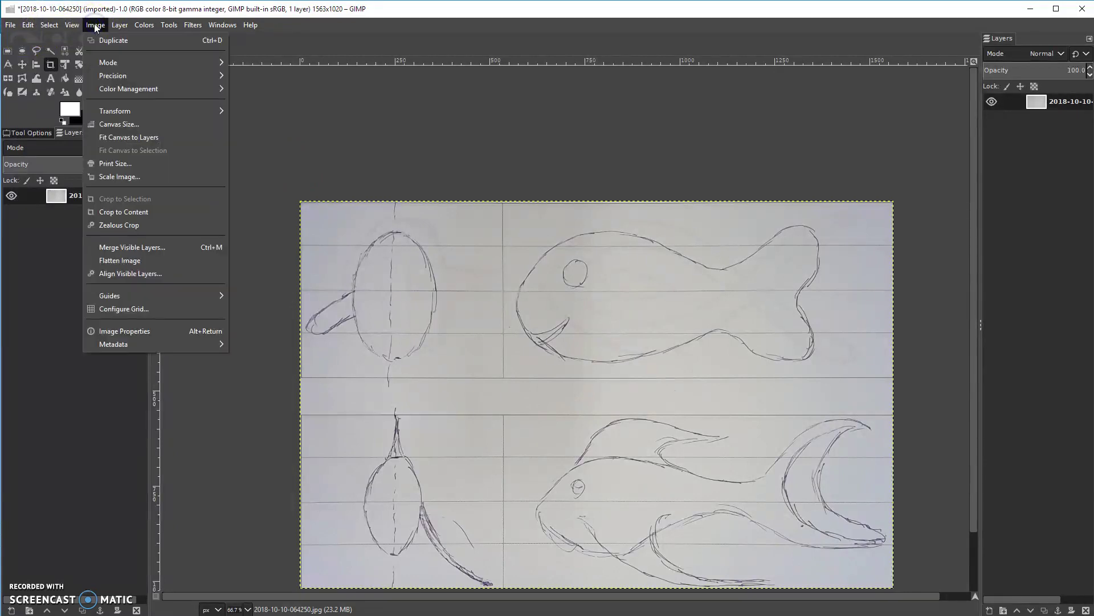
{"action": "left_click", "coordinate": [317, 11]}
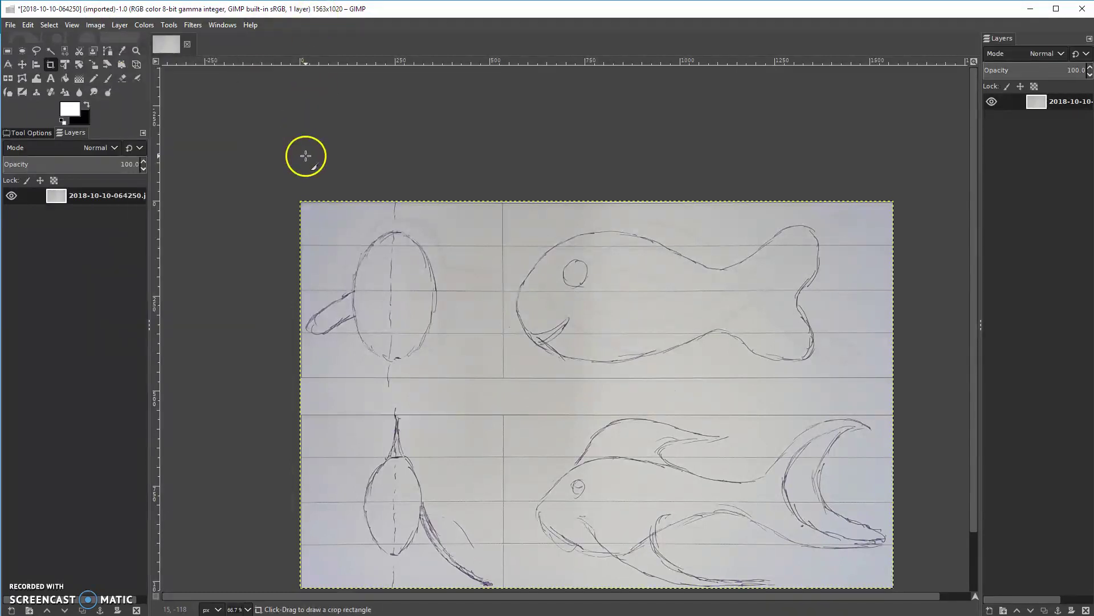
{"action": "key", "text": "shift+d"}
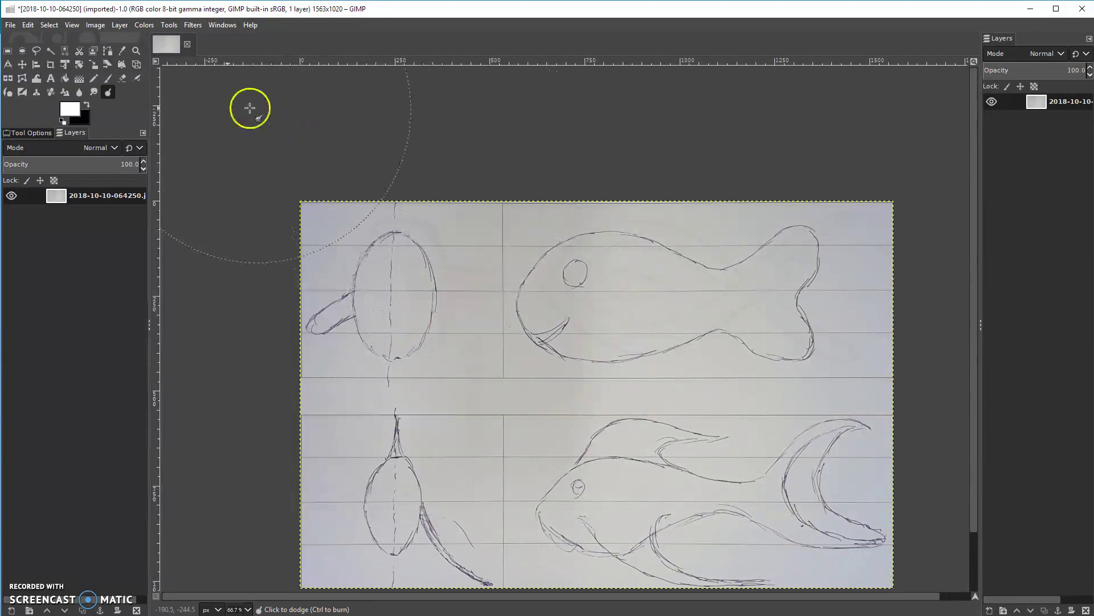
{"action": "left_click", "coordinate": [50, 65]}
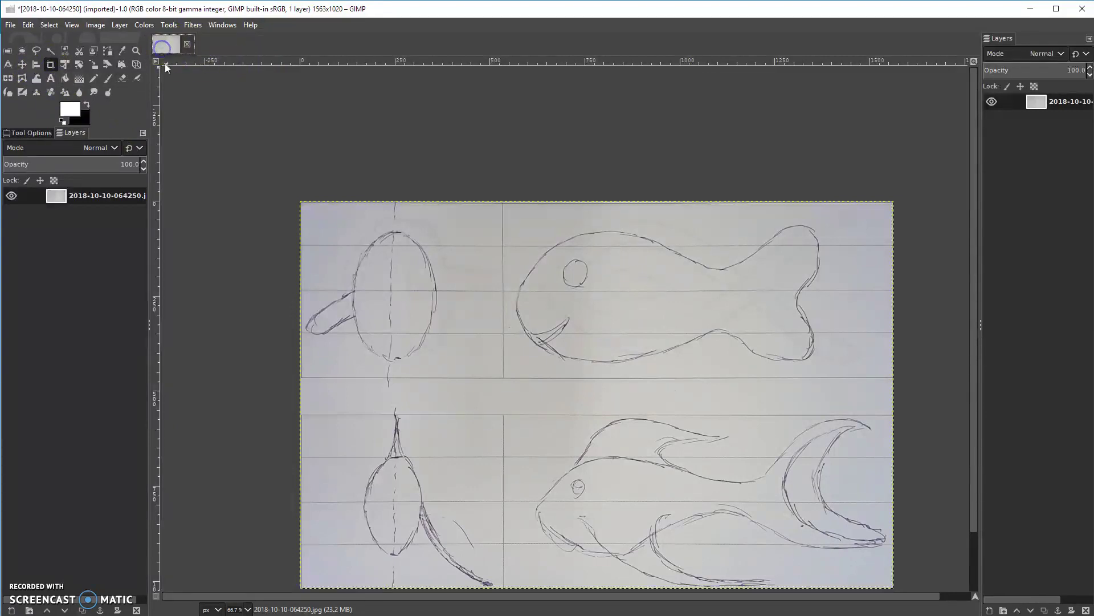
{"action": "key", "text": "s"}
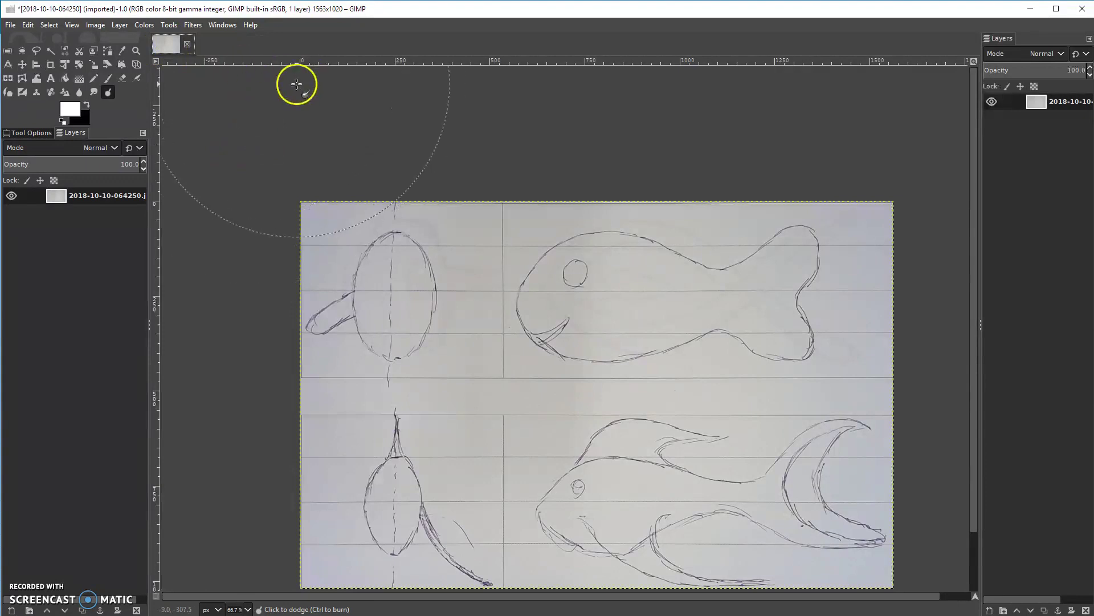
{"action": "left_click", "coordinate": [90, 24]}
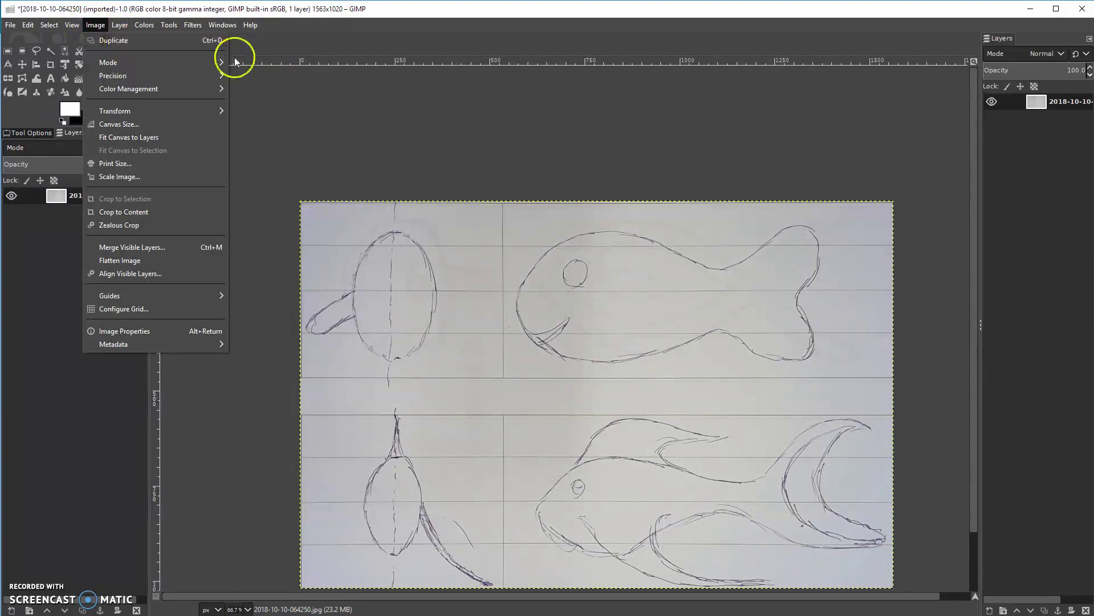
{"action": "left_click", "coordinate": [333, 40]}
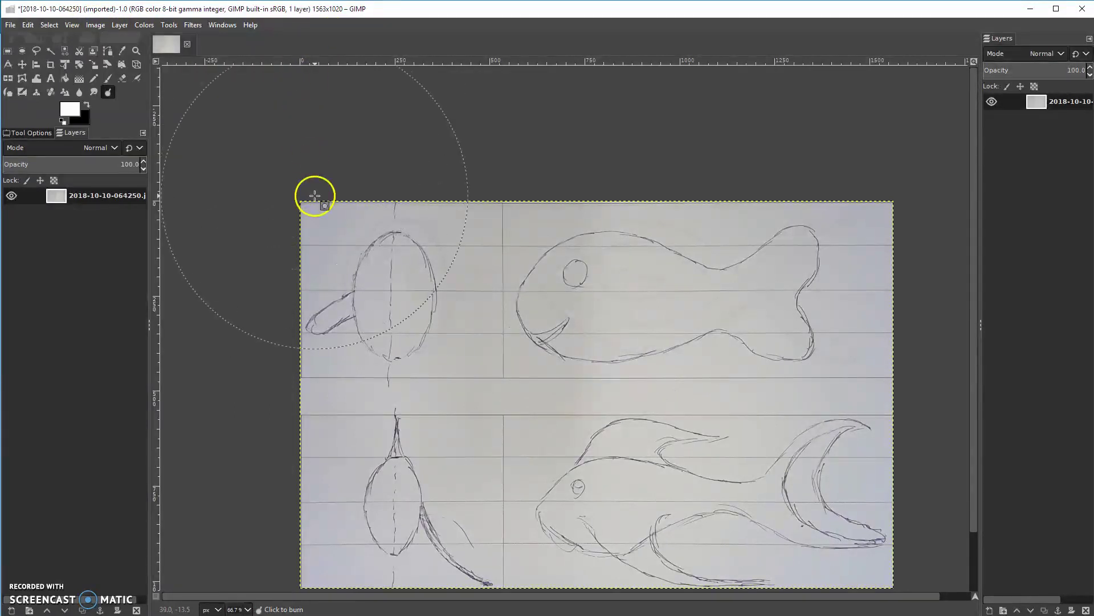
Duplicate the cropped image four times, giving one copy for each fish view
{"action": "key", "text": "ctrl+d"}
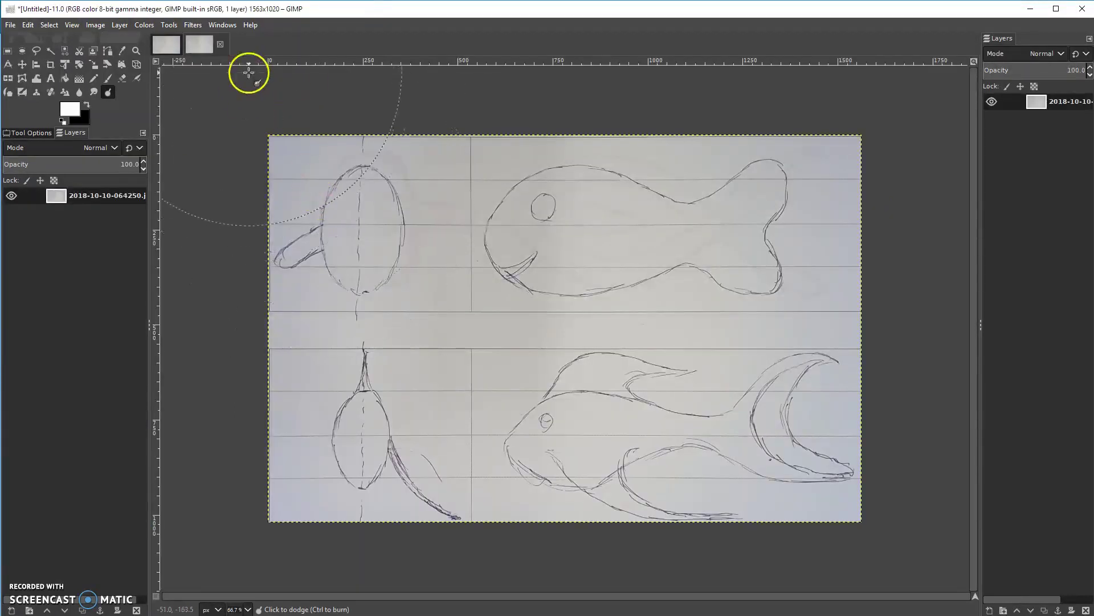
{"action": "key", "text": "ctrl+d"}
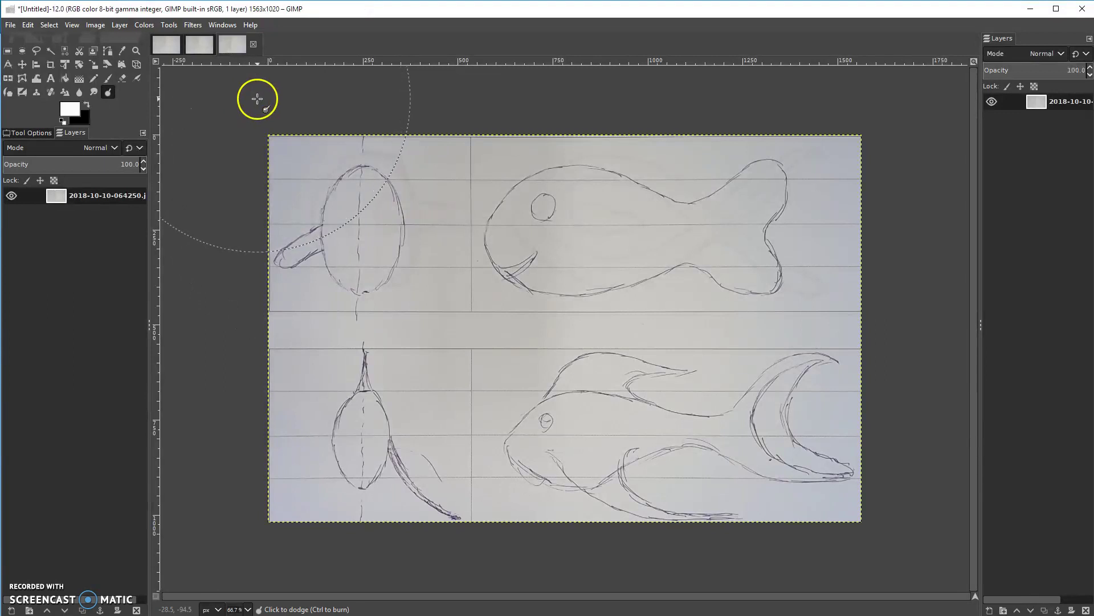
{"action": "key", "text": "ctrl+d"}
{"action": "key", "text": "ctrl+d"}
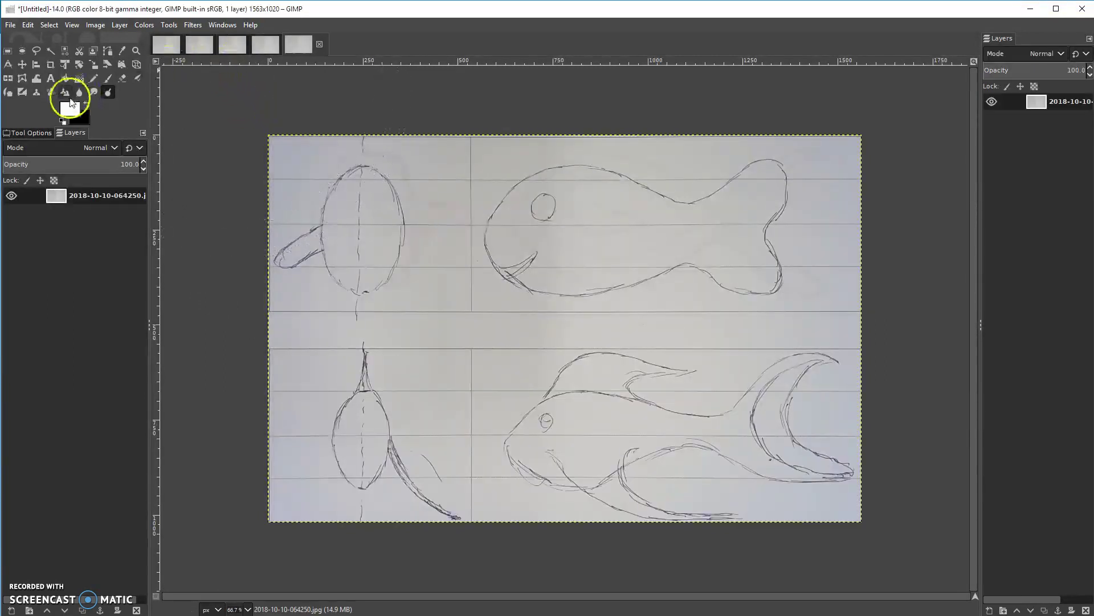
Crop the first duplicate to the upper fish's front view, about 535 x 467 px
{"action": "left_click", "coordinate": [50, 66]}
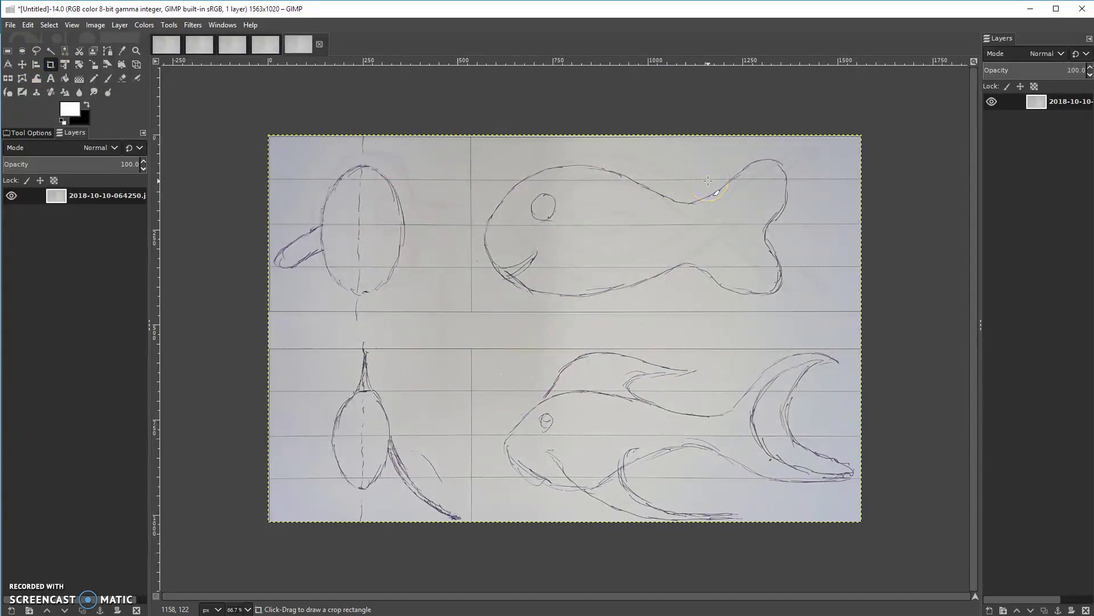
{"action": "left_click", "coordinate": [193, 47]}
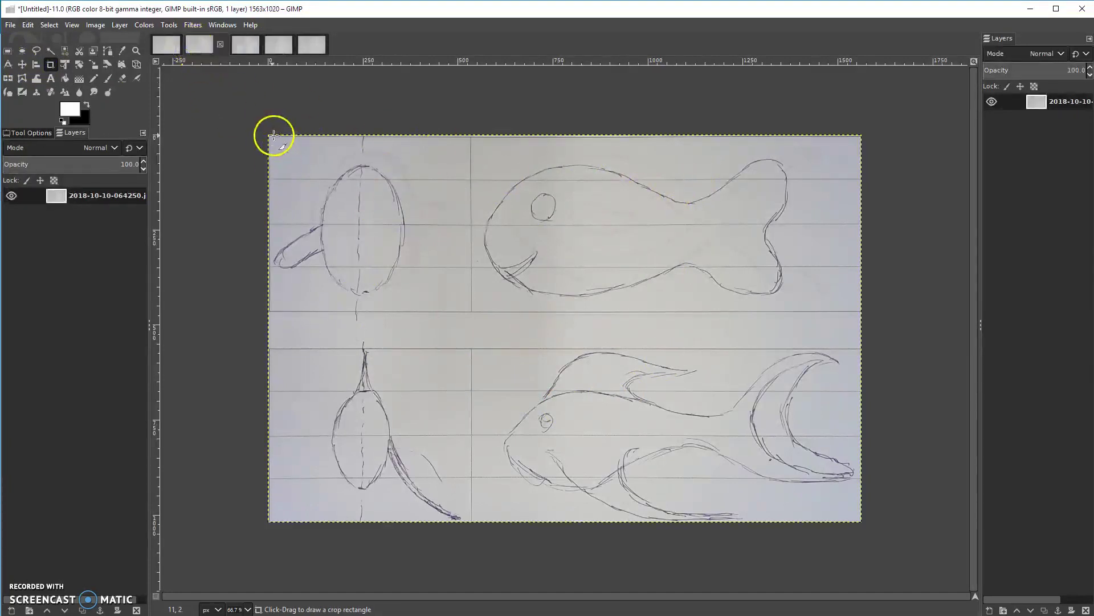
{"action": "mouse_move", "coordinate": [269, 135]}
{"action": "left_mouse_down"}
{"action": "mouse_move", "coordinate": [342, 183]}
{"action": "mouse_move", "coordinate": [479, 317]}
{"action": "mouse_move", "coordinate": [471, 311]}
{"action": "left_mouse_up"}
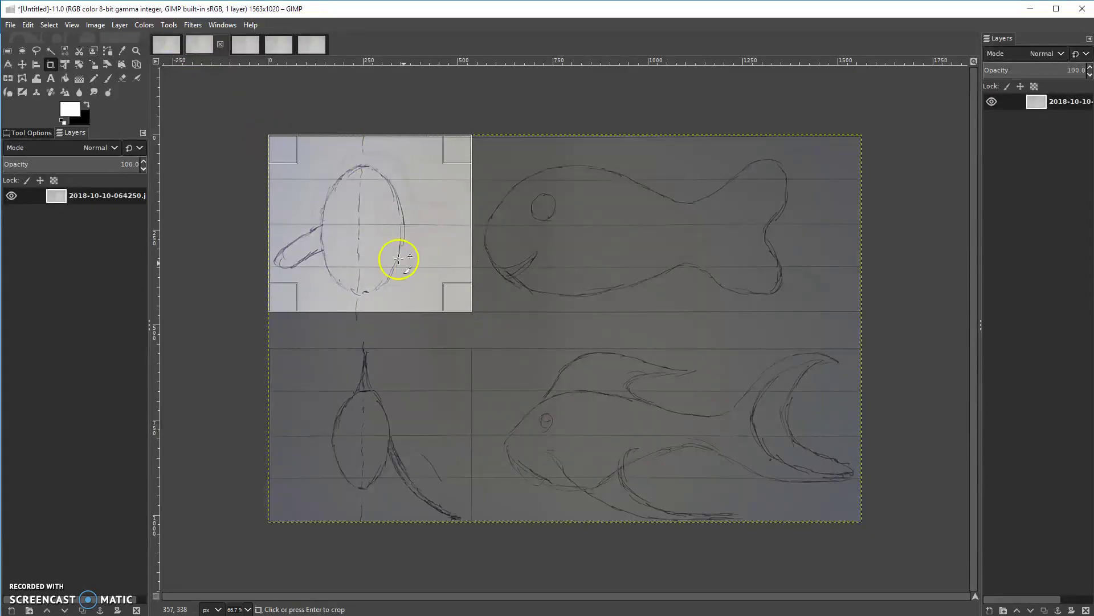
{"action": "left_click", "coordinate": [367, 224]}
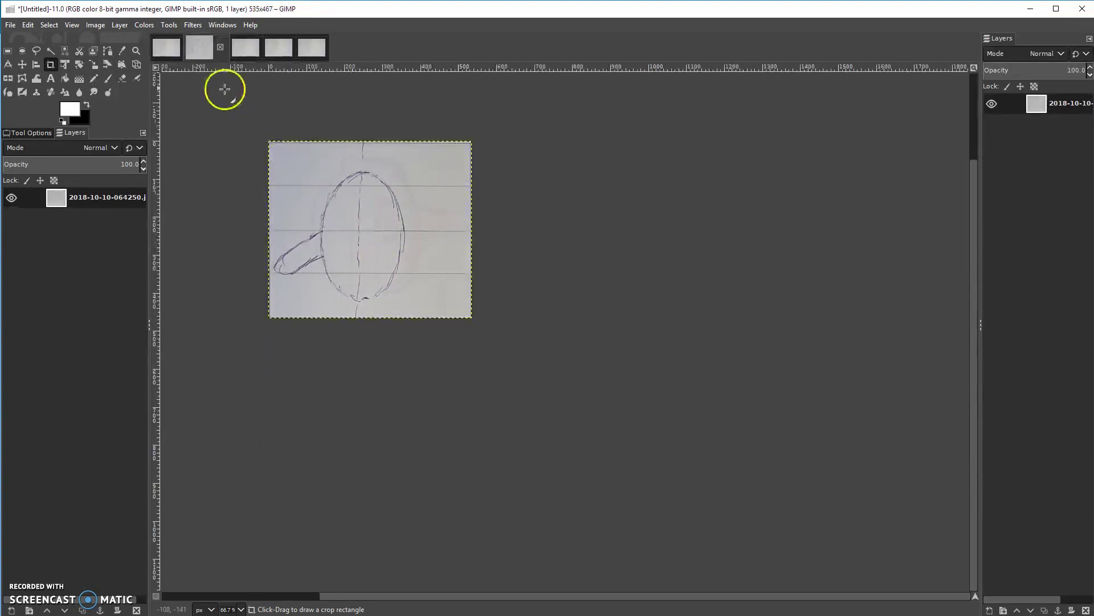
Crop the second duplicate to the upper fish's side view, about 1026 x 463 px
{"action": "left_click", "coordinate": [245, 49]}
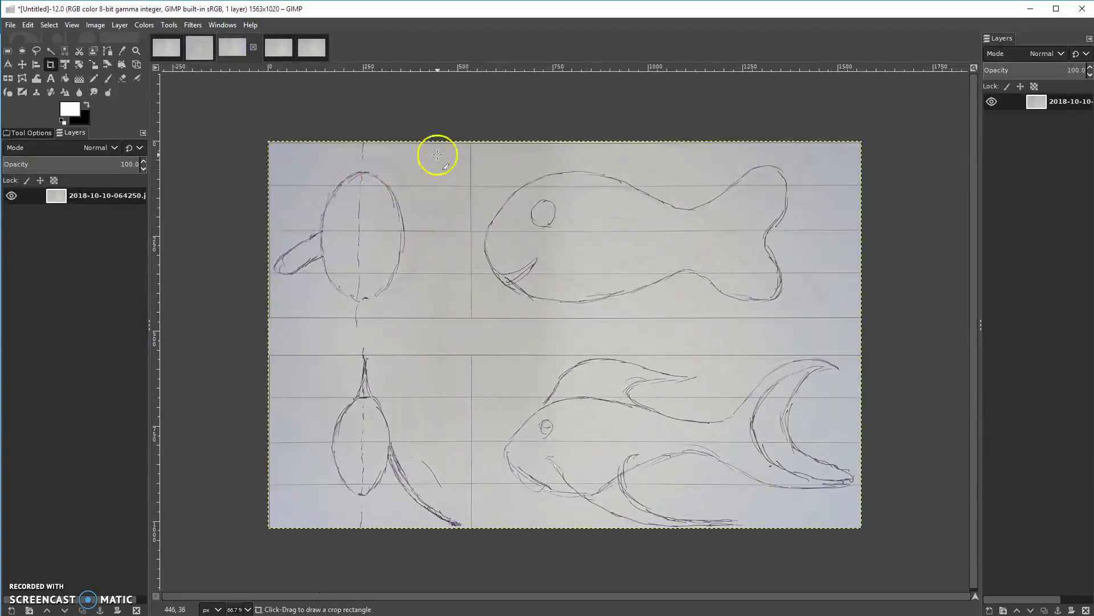
{"action": "left_click_drag", "start_coordinate": [471, 142], "coordinate": [860, 318]}
{"action": "left_click_drag", "start_coordinate": [679, 239], "coordinate": [680, 239]}
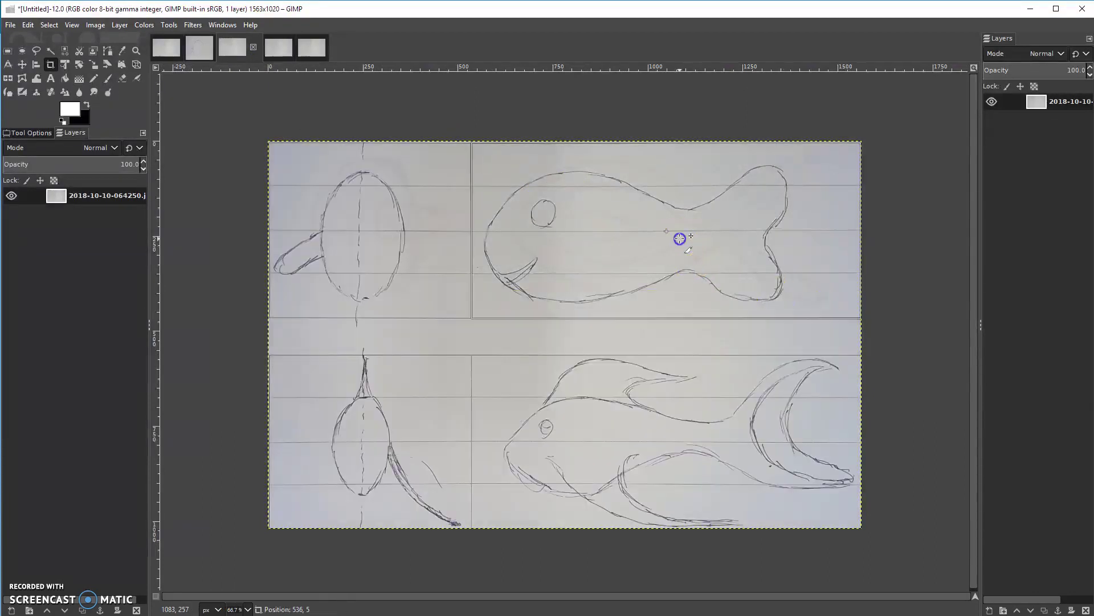
Crop the third duplicate to the lower fish's front view, about 528 x 457 px
{"action": "left_click", "coordinate": [279, 49]}
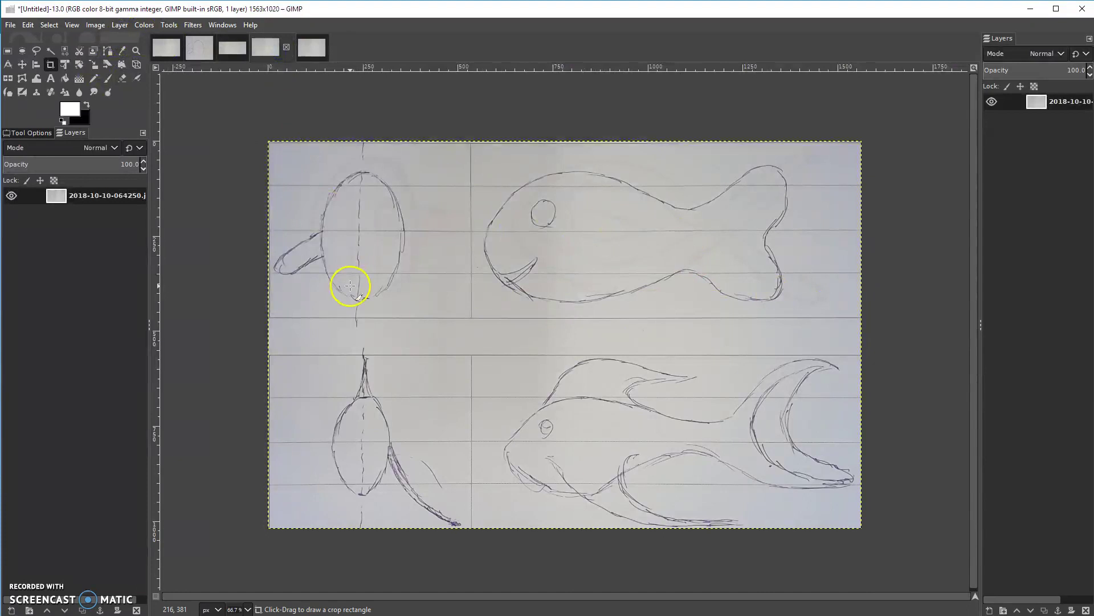
{"action": "left_click_drag", "start_coordinate": [273, 355], "coordinate": [471, 532]}
{"action": "left_click", "coordinate": [391, 449]}
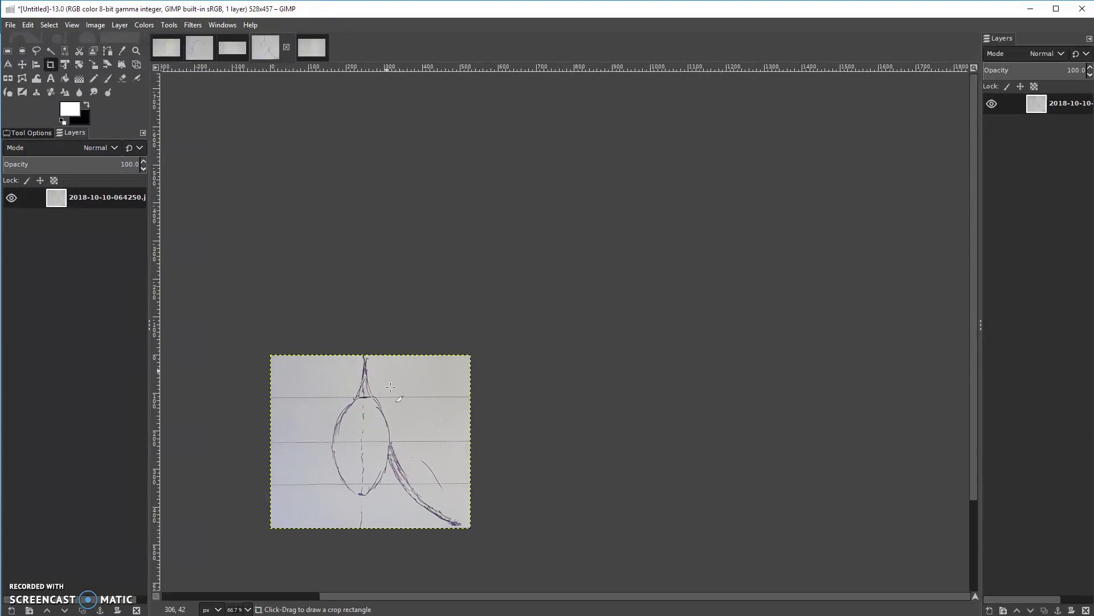
Crop the fourth duplicate to the lower fish's side view, about 1023 x 459 px
{"action": "left_click", "coordinate": [319, 50]}
{"action": "mouse_move", "coordinate": [474, 355]}
{"action": "left_mouse_down"}
{"action": "mouse_move", "coordinate": [725, 487]}
{"action": "mouse_move", "coordinate": [863, 529]}
{"action": "left_mouse_up"}
{"action": "left_click", "coordinate": [718, 459]}
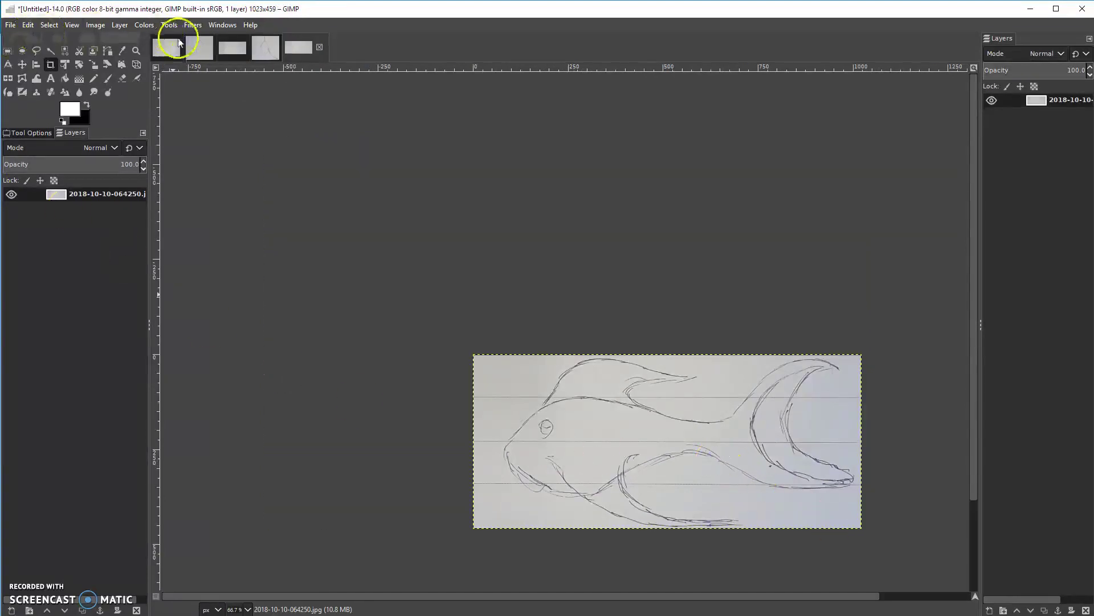
Export the upper fish's front view as fish1Front.png with the default PNG options
{"action": "left_click", "coordinate": [193, 49]}
{"action": "left_click", "coordinate": [11, 25]}
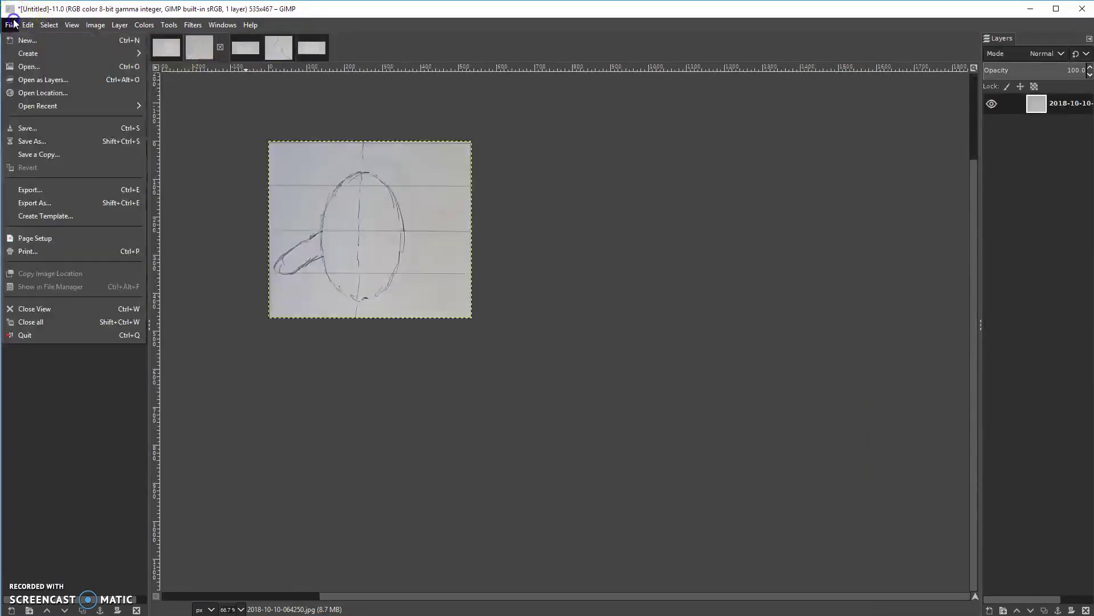
{"action": "left_click", "coordinate": [38, 203]}
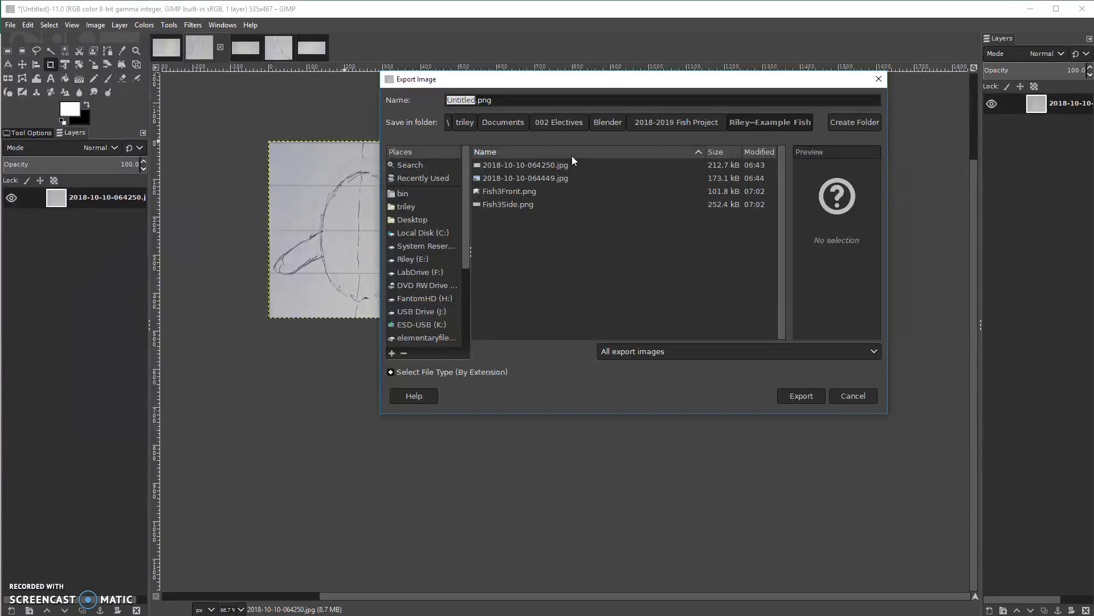
{"action": "type", "text": "fish1"}
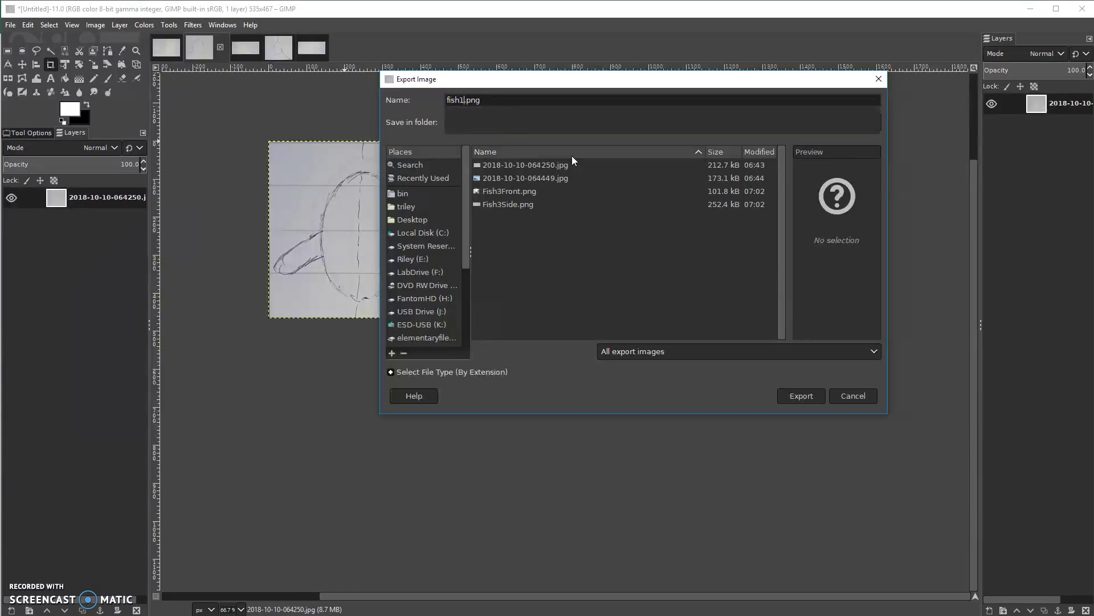
{"action": "type", "text": "Front"}
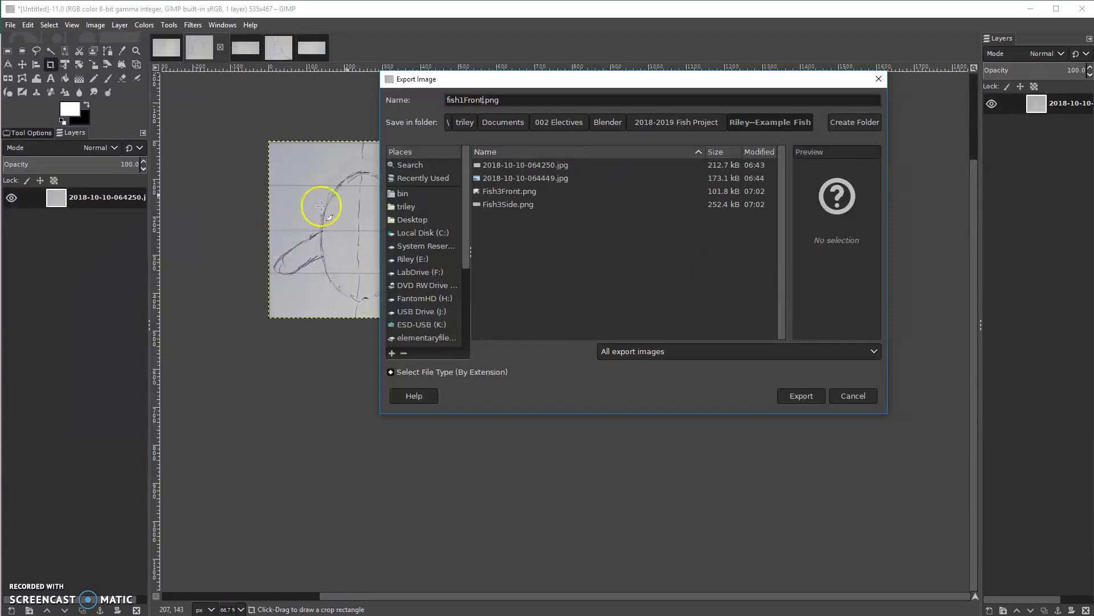
{"action": "left_click", "coordinate": [800, 398]}
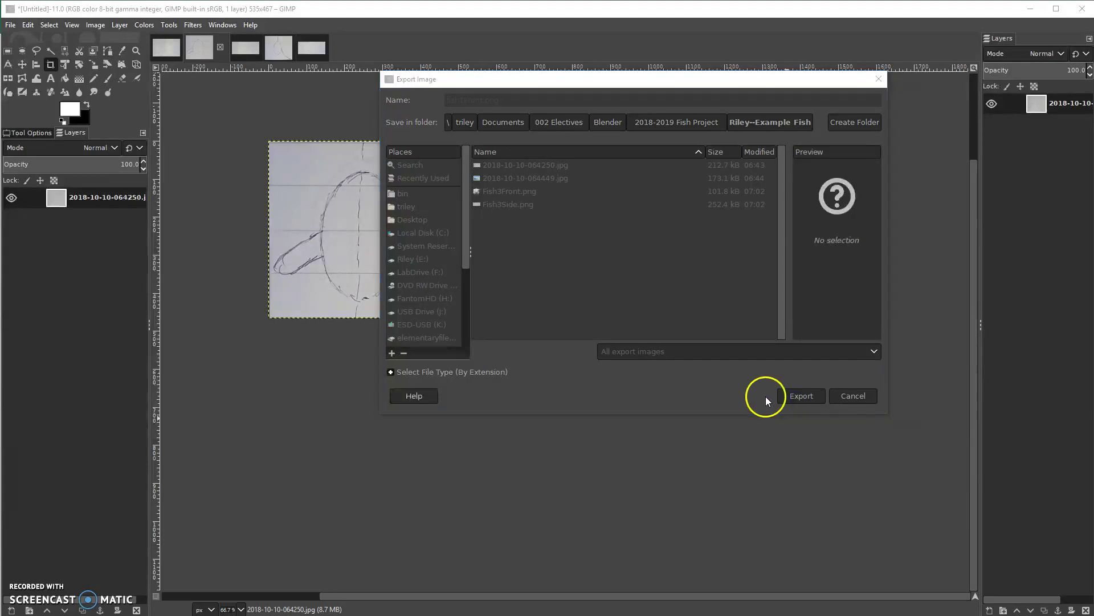
{"action": "left_click", "coordinate": [548, 453]}
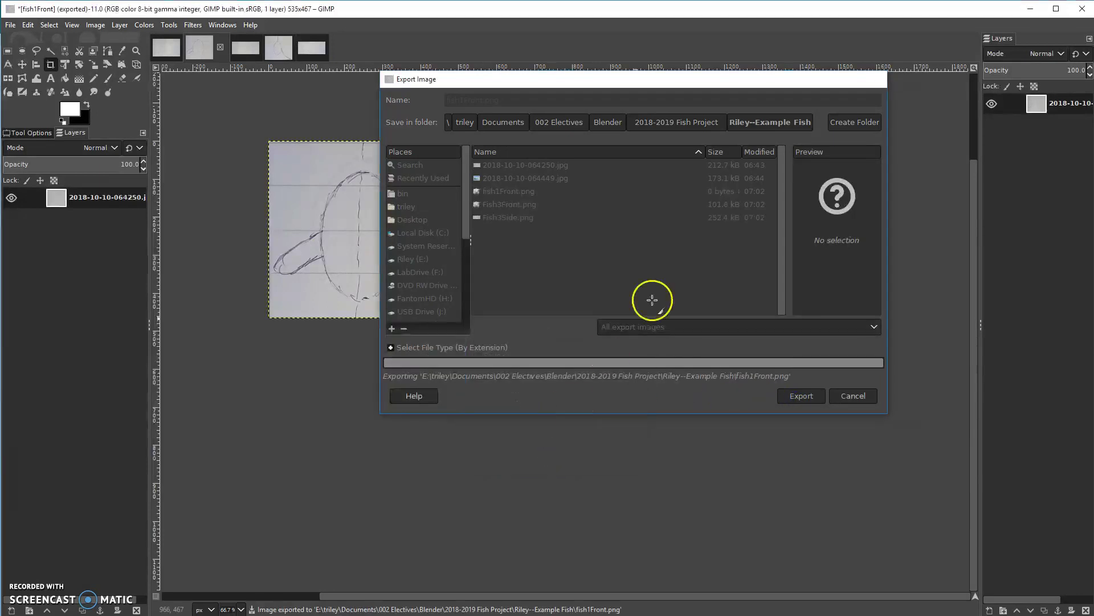
Export the upper fish's side view as fish1Side.png with the default PNG options and bring up the lower fish's front view
{"action": "left_click", "coordinate": [247, 47]}
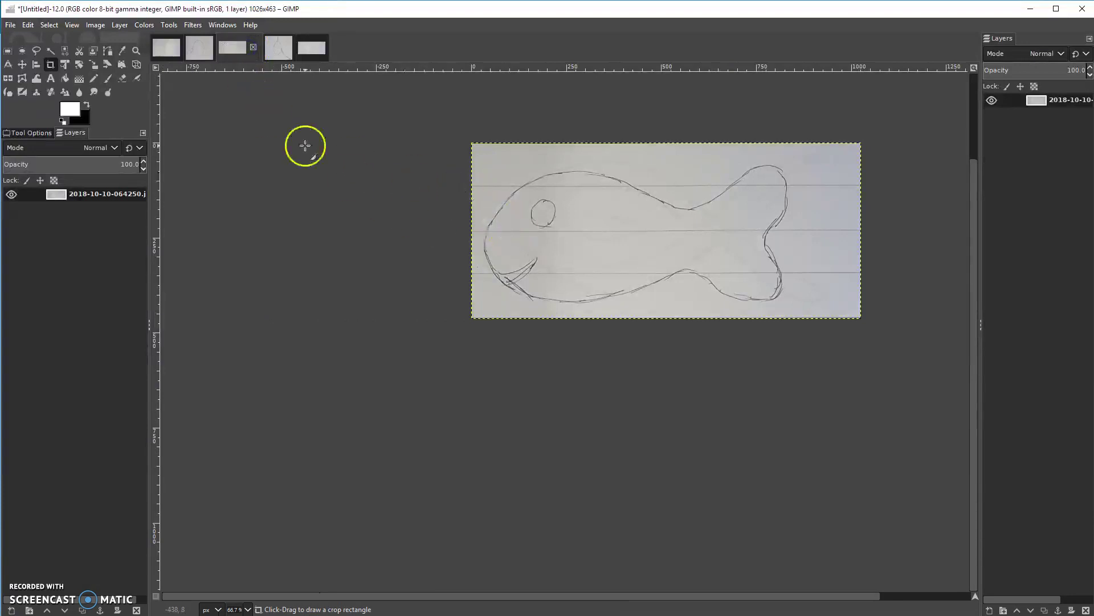
{"action": "left_click", "coordinate": [10, 25]}
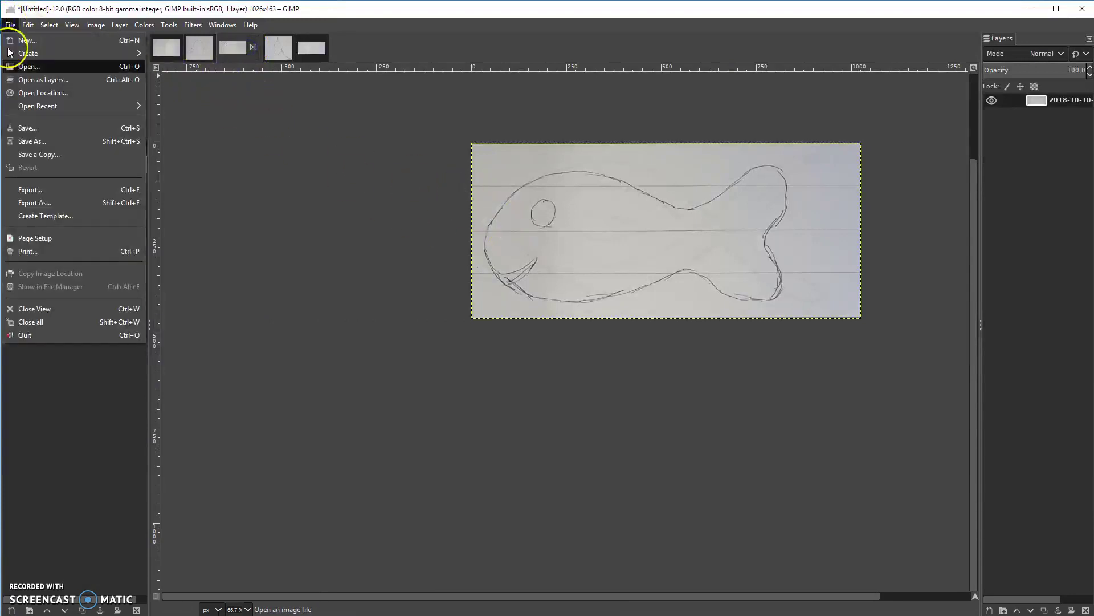
{"action": "left_click", "coordinate": [35, 202]}
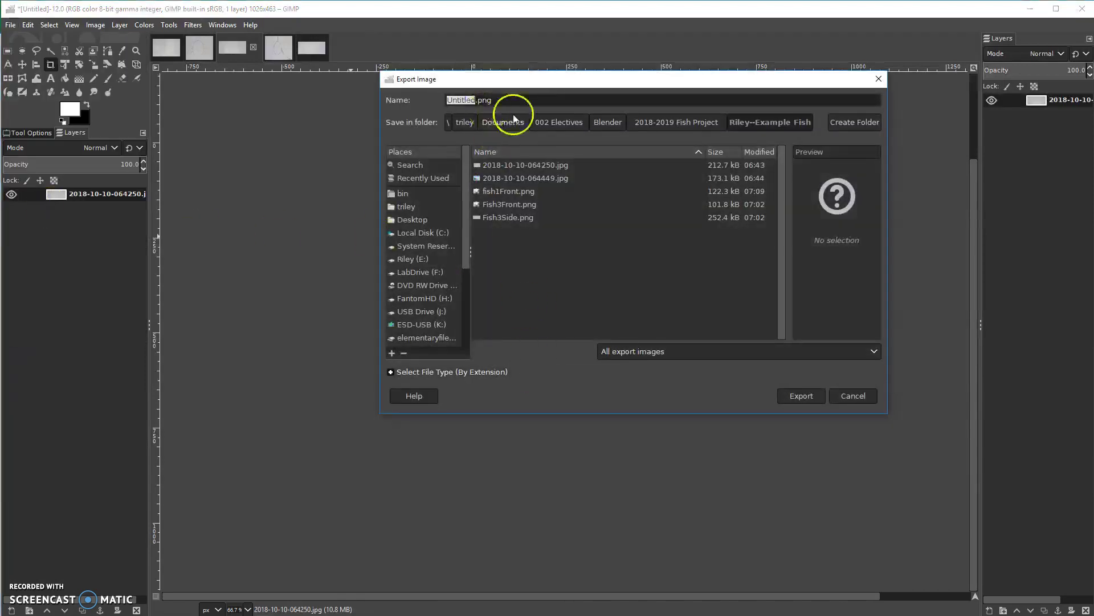
{"action": "type", "text": "fis"}
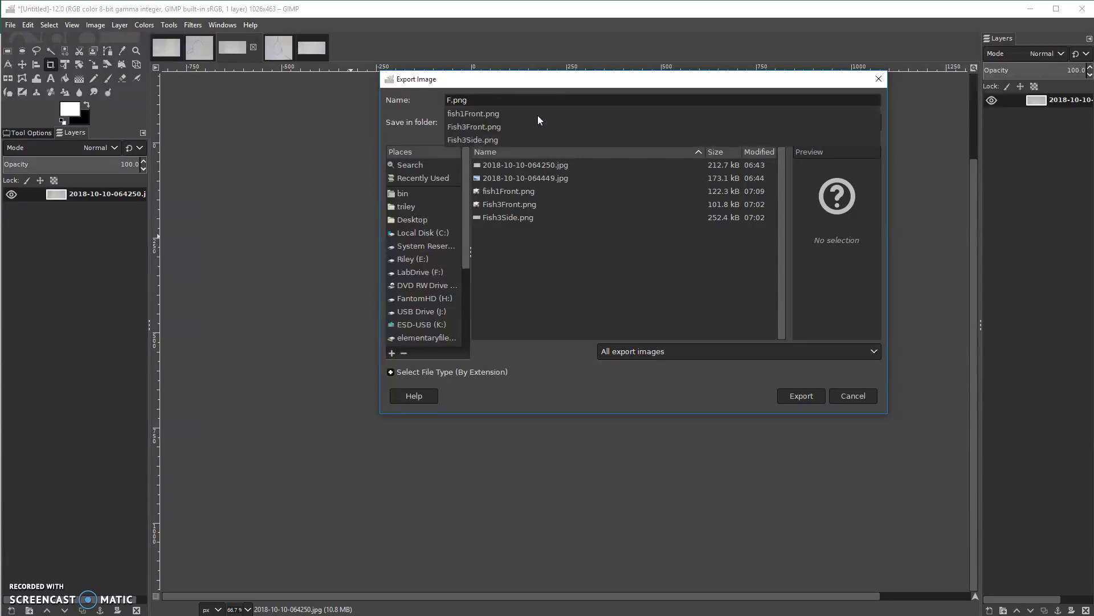
{"action": "type", "text": "h1Side"}
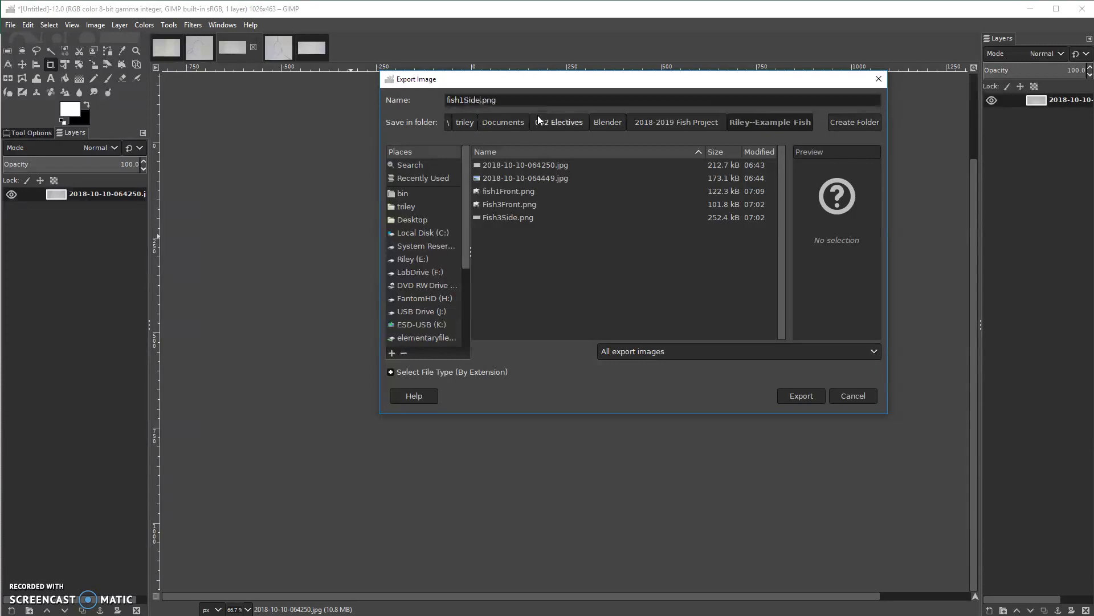
{"action": "left_click", "coordinate": [801, 396]}
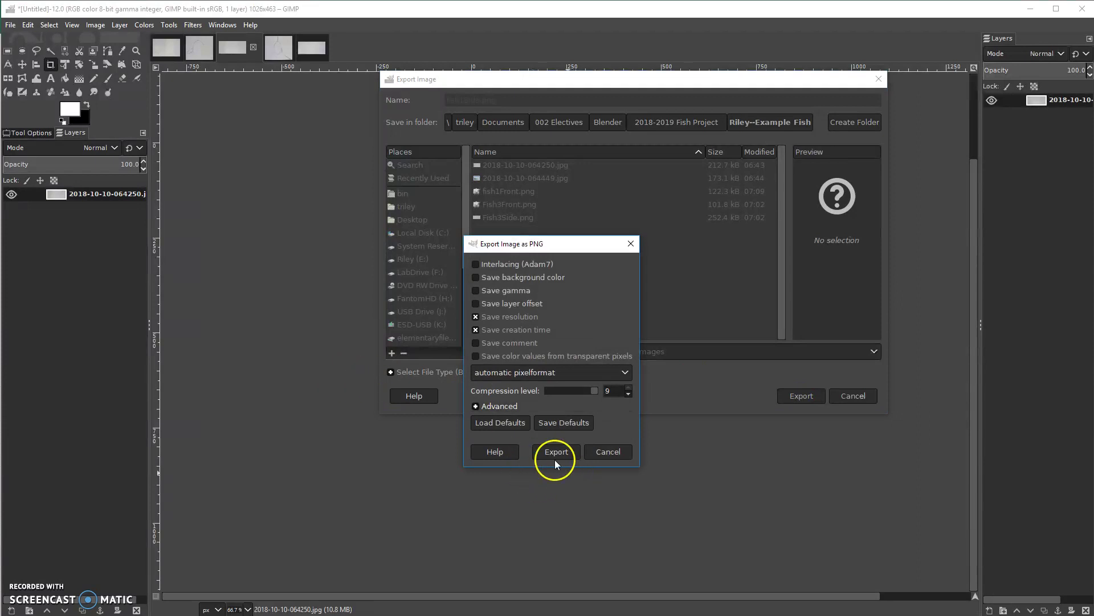
{"action": "left_click", "coordinate": [556, 456]}
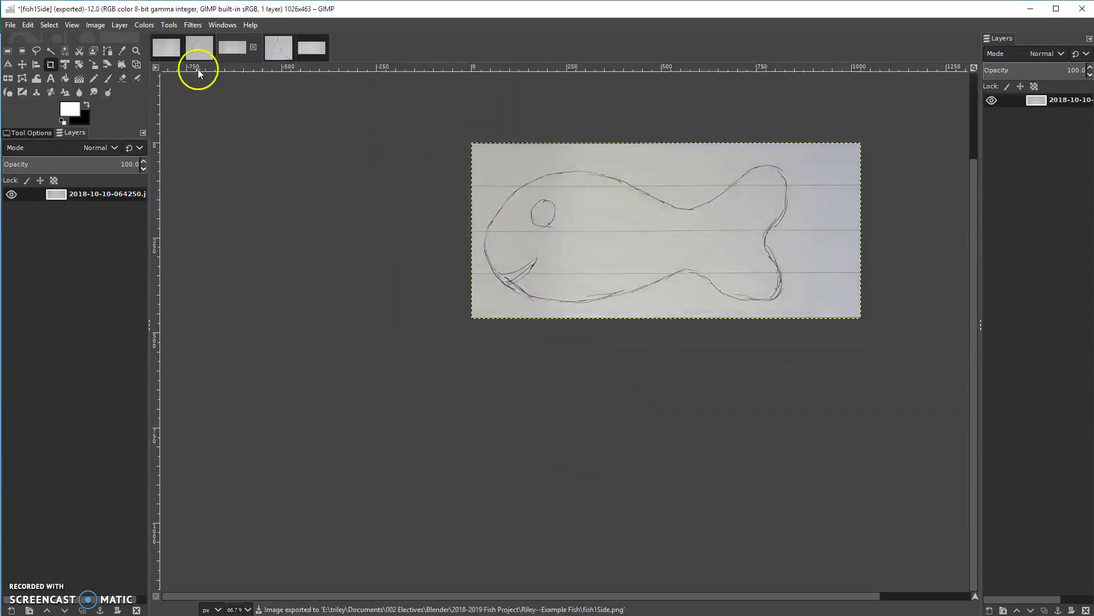
{"action": "left_click", "coordinate": [280, 48]}
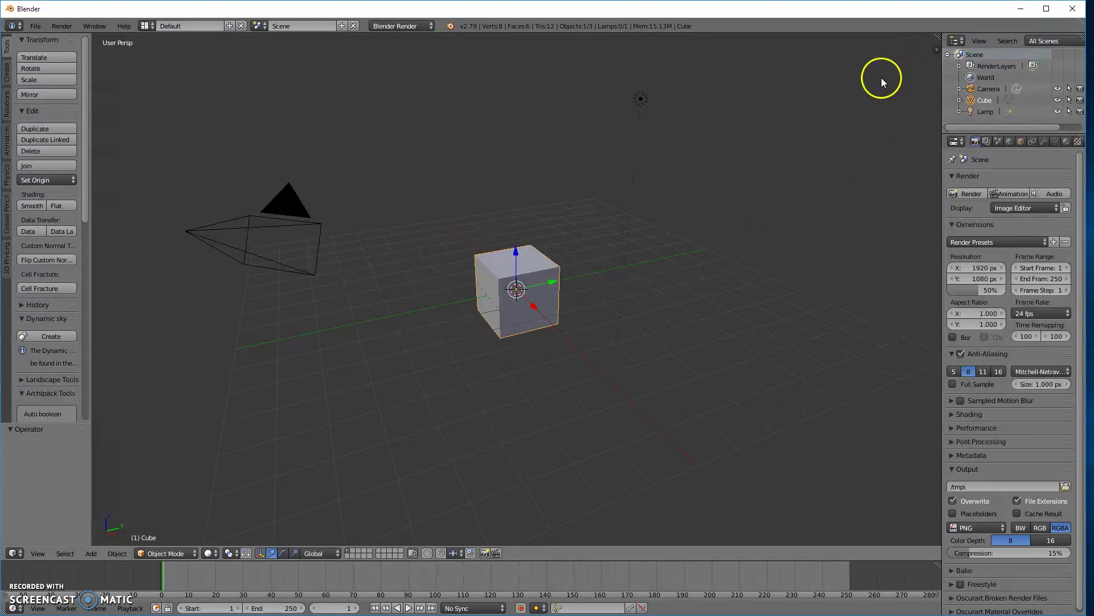
In Blender, show the 3D view's properties sidebar, widen it and enlarge its contents
{"action": "key", "text": "n"}
{"action": "left_click_drag", "start_coordinate": [838, 105], "coordinate": [723, 130]}
{"action": "middle_click_drag", "start_coordinate": [785, 250], "coordinate": [857, 135], "text": "ctrl"}
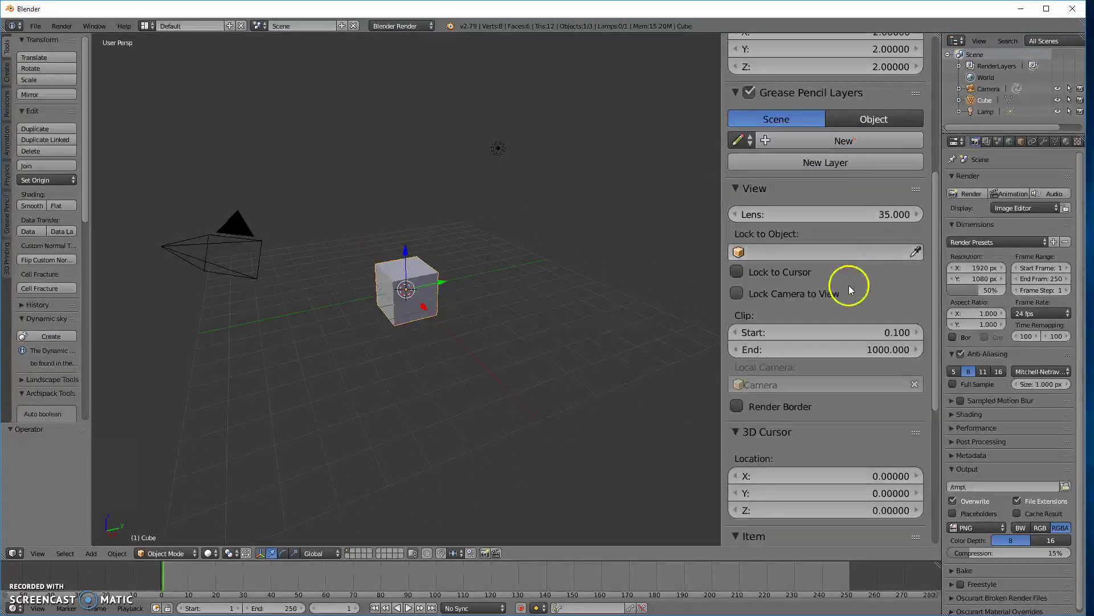
{"action": "scroll", "coordinate": [838, 285], "scroll_direction": "down", "scroll_amount": 6}
{"action": "scroll", "coordinate": [827, 325], "scroll_direction": "down", "scroll_amount": 3}
{"action": "middle_click_drag", "start_coordinate": [823, 321], "coordinate": [834, 301], "text": "ctrl"}
Collapse the Shading and 3D Cursor sections of the 3D view's properties sidebar
{"action": "scroll", "coordinate": [825, 353], "scroll_direction": "down", "scroll_amount": 1}
{"action": "scroll", "coordinate": [826, 354], "scroll_direction": "down", "scroll_amount": 2}
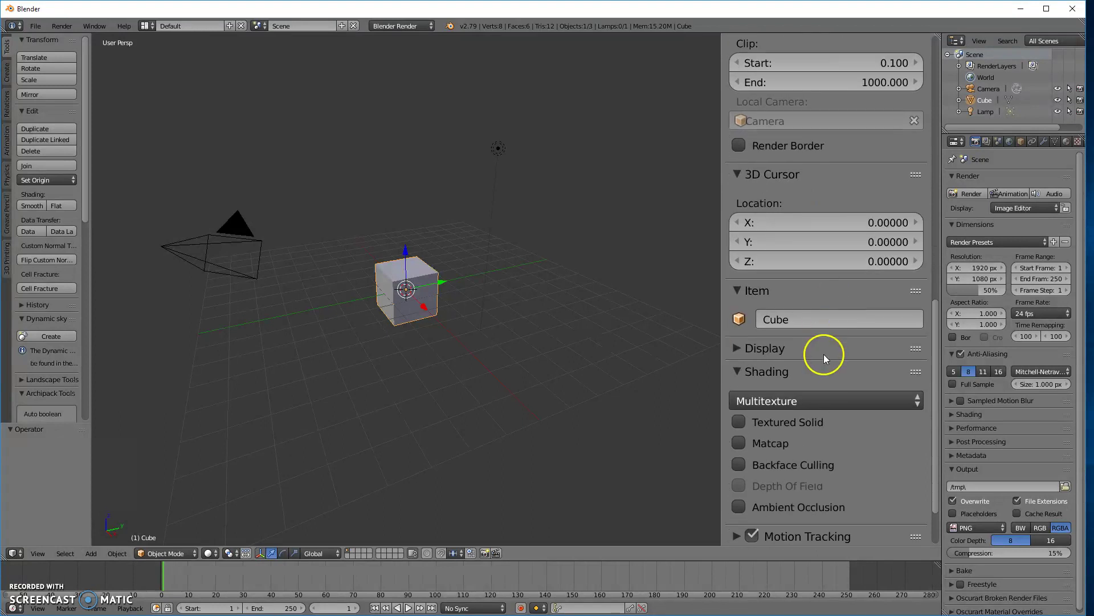
{"action": "left_click", "coordinate": [739, 349]}
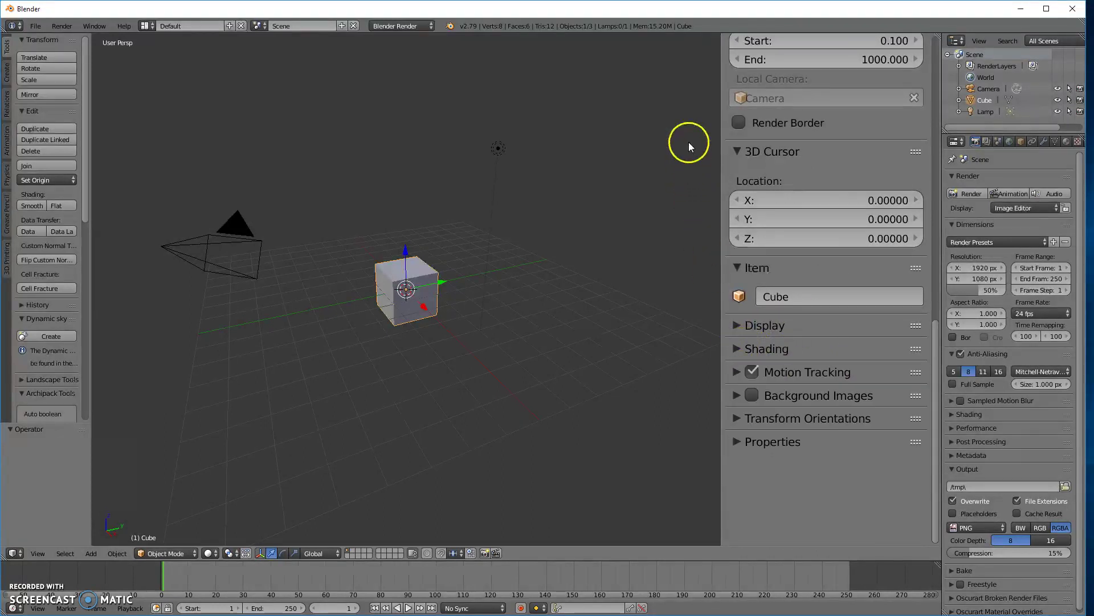
{"action": "left_click", "coordinate": [729, 153]}
Rename the default cube as FishOne
{"action": "scroll", "coordinate": [765, 171], "scroll_direction": "up", "scroll_amount": 2}
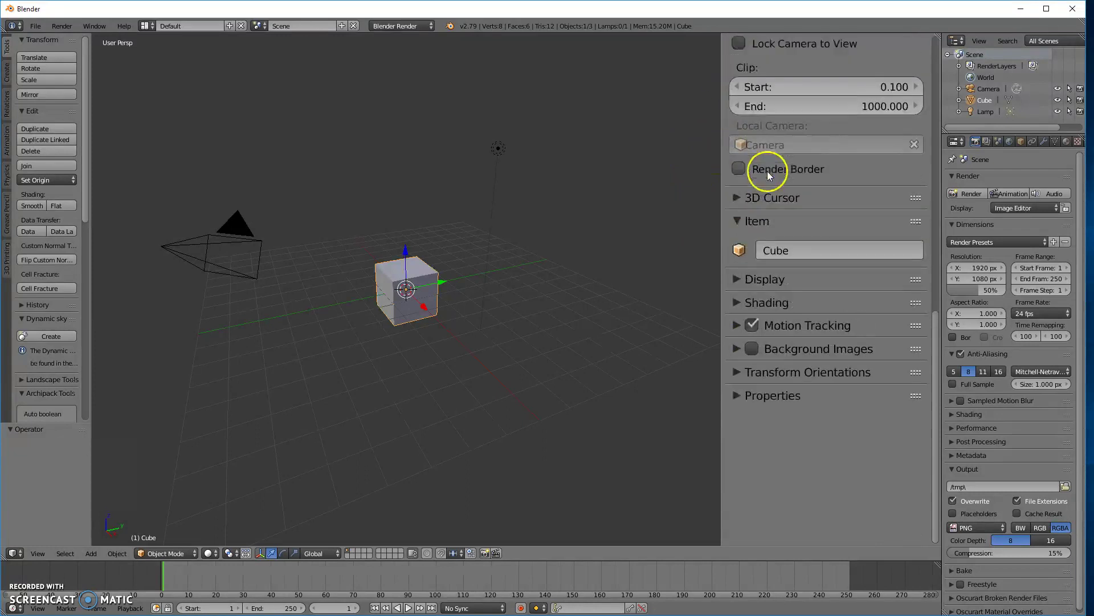
{"action": "scroll", "coordinate": [764, 143], "scroll_direction": "up", "scroll_amount": 5}
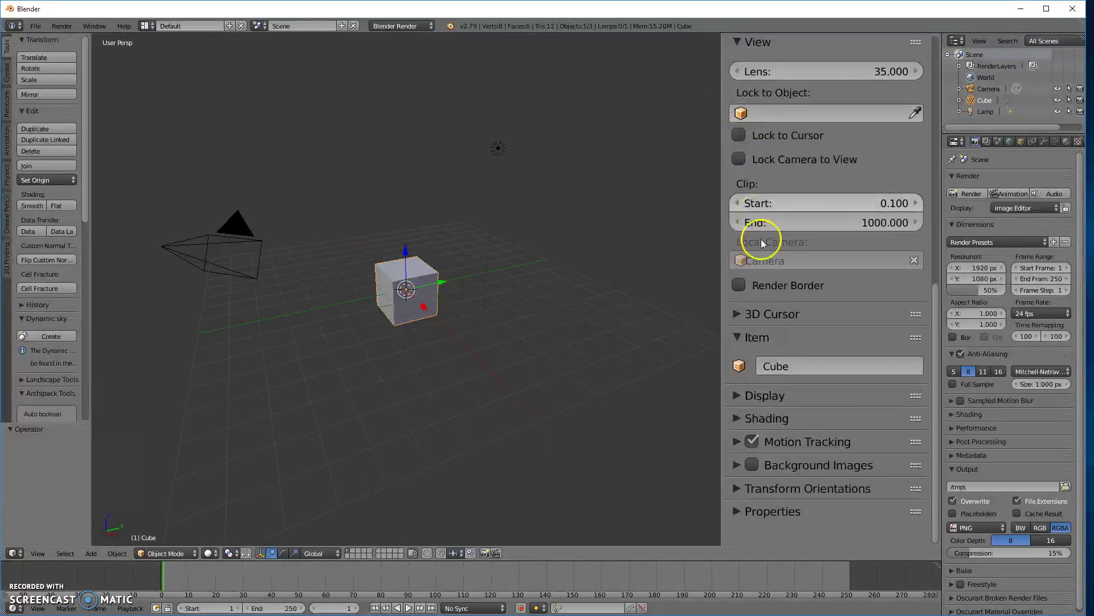
{"action": "left_click", "coordinate": [744, 337]}
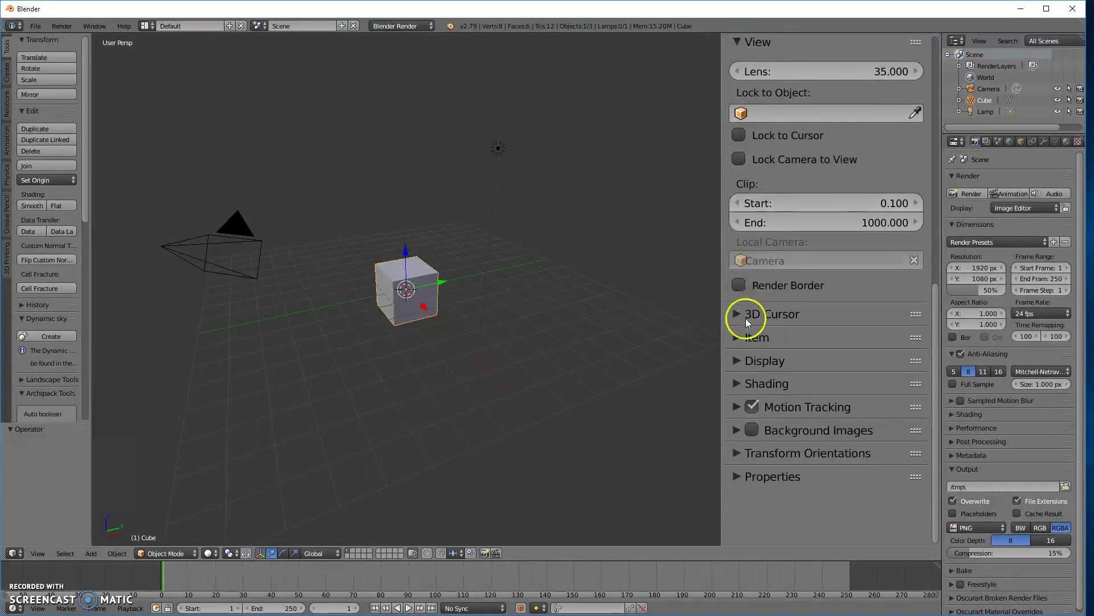
{"action": "left_click", "coordinate": [735, 337]}
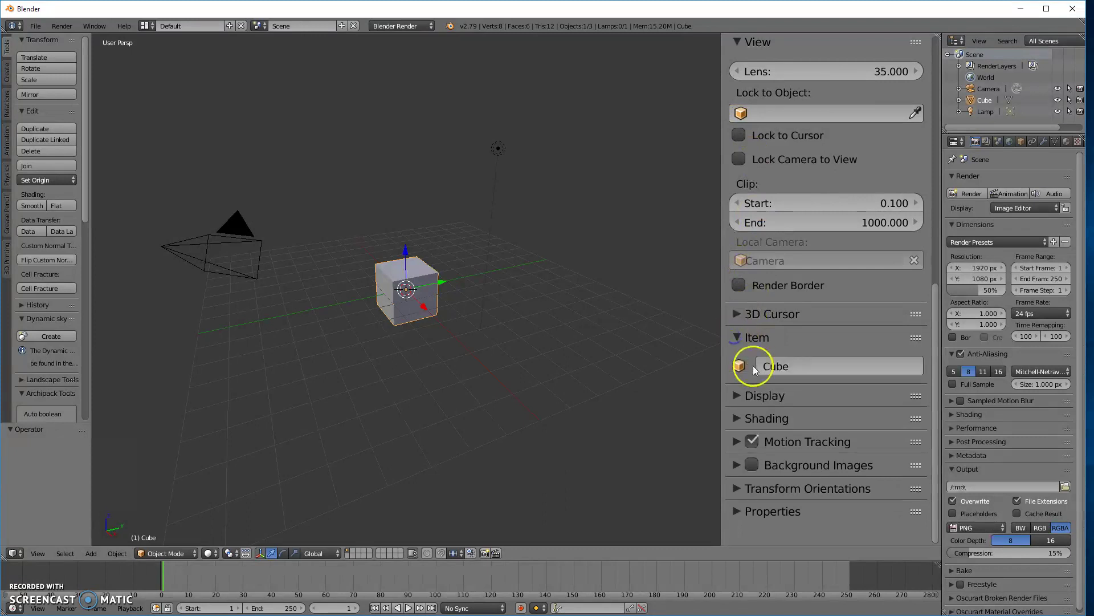
{"action": "left_click", "coordinate": [798, 368]}
{"action": "type", "text": "FishOne"}
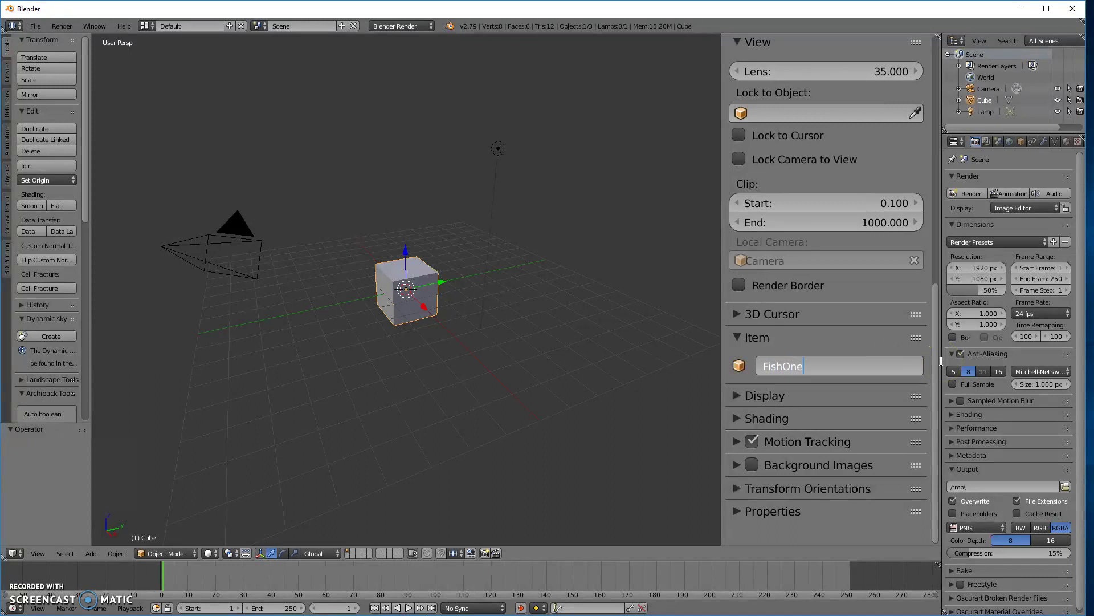
{"action": "left_click", "coordinate": [835, 345]}
Collapse the Grease Pencil Layers and View sections of the properties sidebar
{"action": "scroll", "coordinate": [775, 241], "scroll_direction": "up", "scroll_amount": 10}
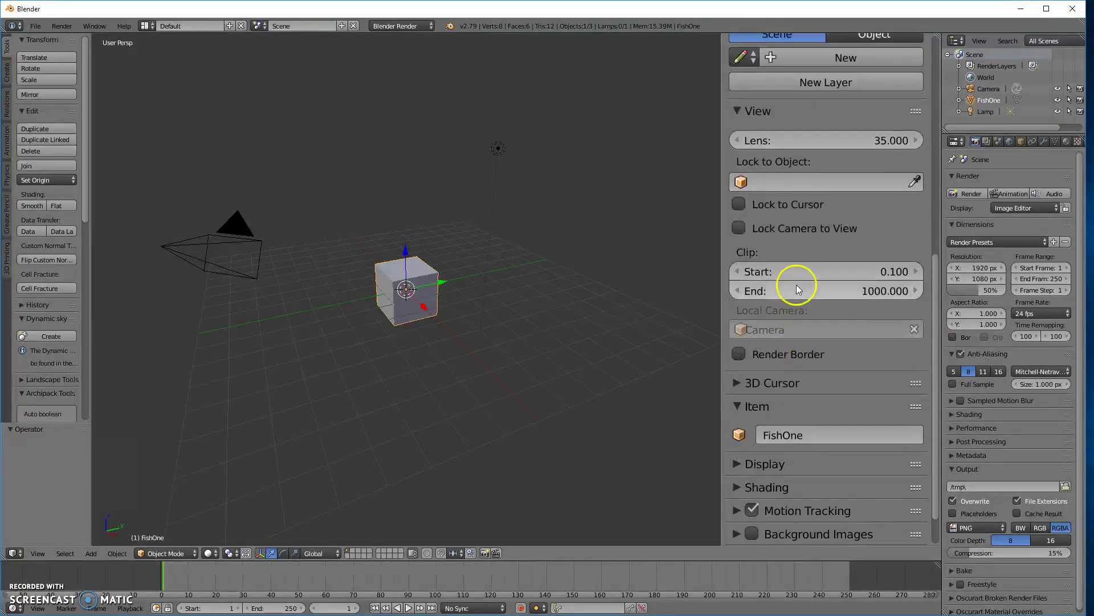
{"action": "scroll", "coordinate": [767, 189], "scroll_direction": "up", "scroll_amount": 8}
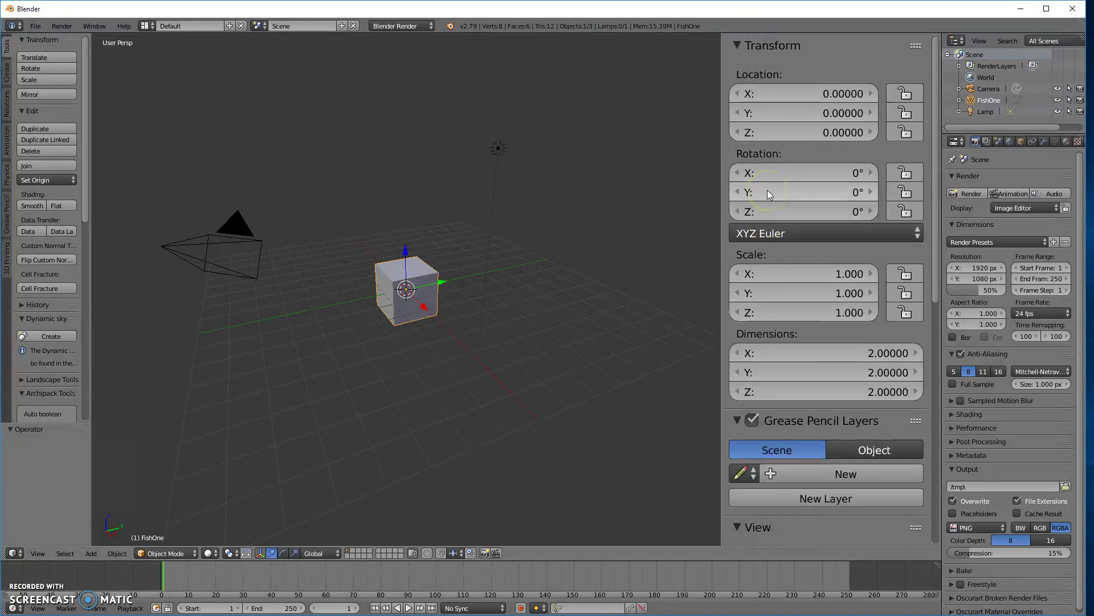
{"action": "scroll", "coordinate": [750, 255], "scroll_direction": "down", "scroll_amount": 3}
{"action": "scroll", "coordinate": [751, 255], "scroll_direction": "down", "scroll_amount": 2}
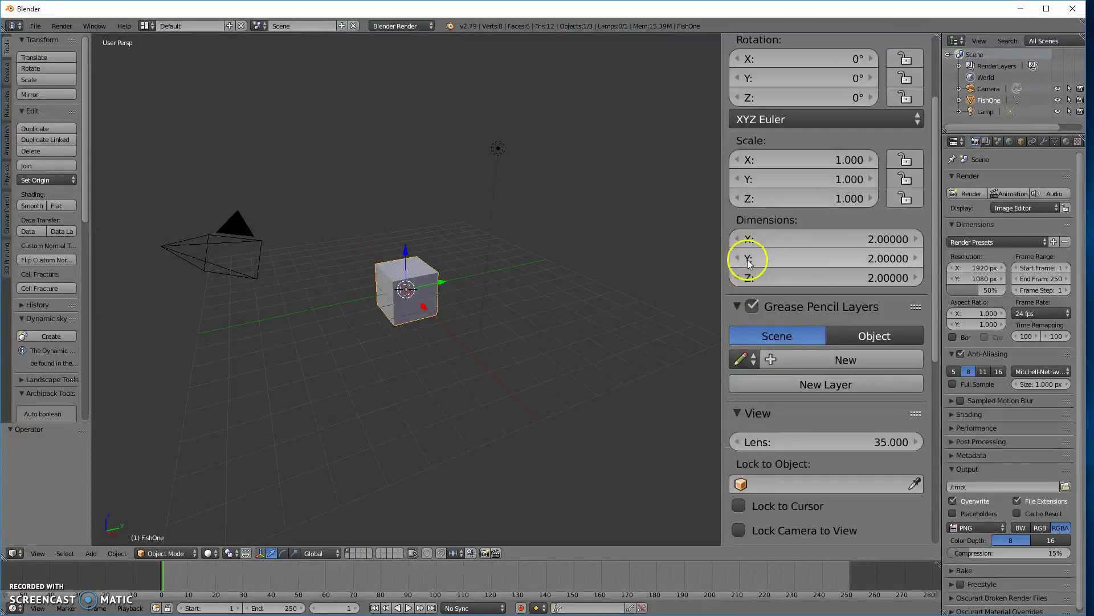
{"action": "left_click", "coordinate": [737, 306]}
{"action": "left_click", "coordinate": [737, 329]}
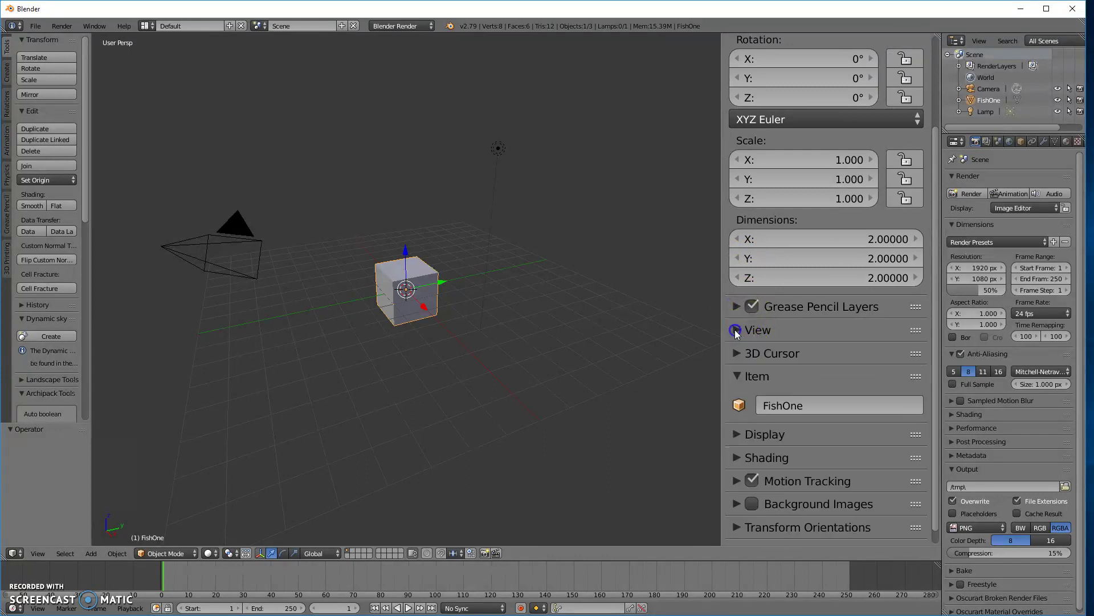
Enable background images for the 3D view and add an empty image slot
{"action": "scroll", "coordinate": [745, 398], "scroll_direction": "down", "scroll_amount": 1}
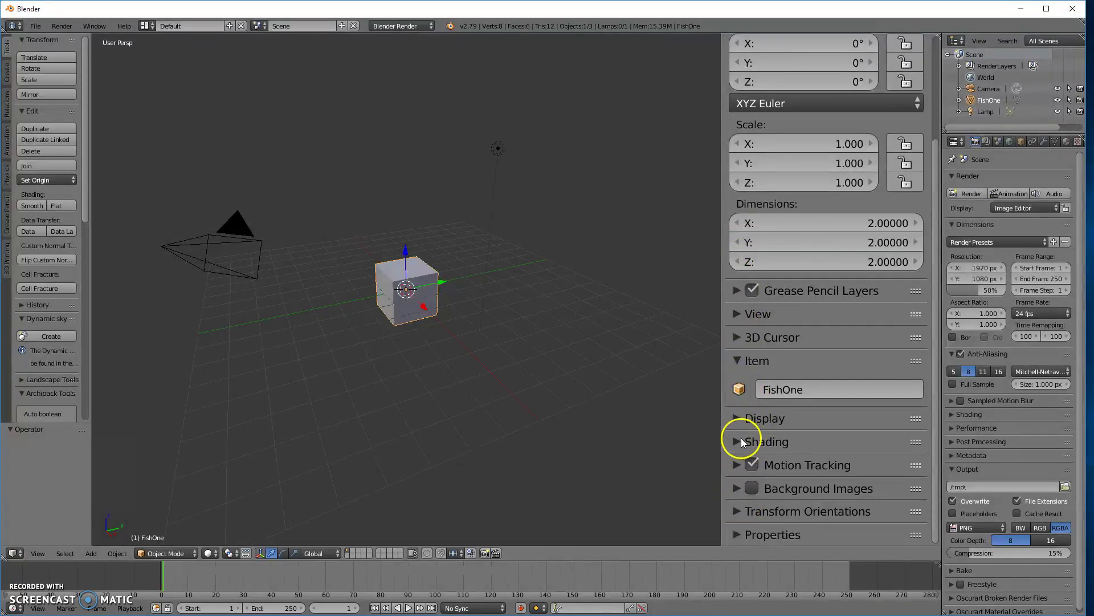
{"action": "left_click", "coordinate": [740, 489]}
{"action": "scroll", "coordinate": [744, 482], "scroll_direction": "down", "scroll_amount": 2}
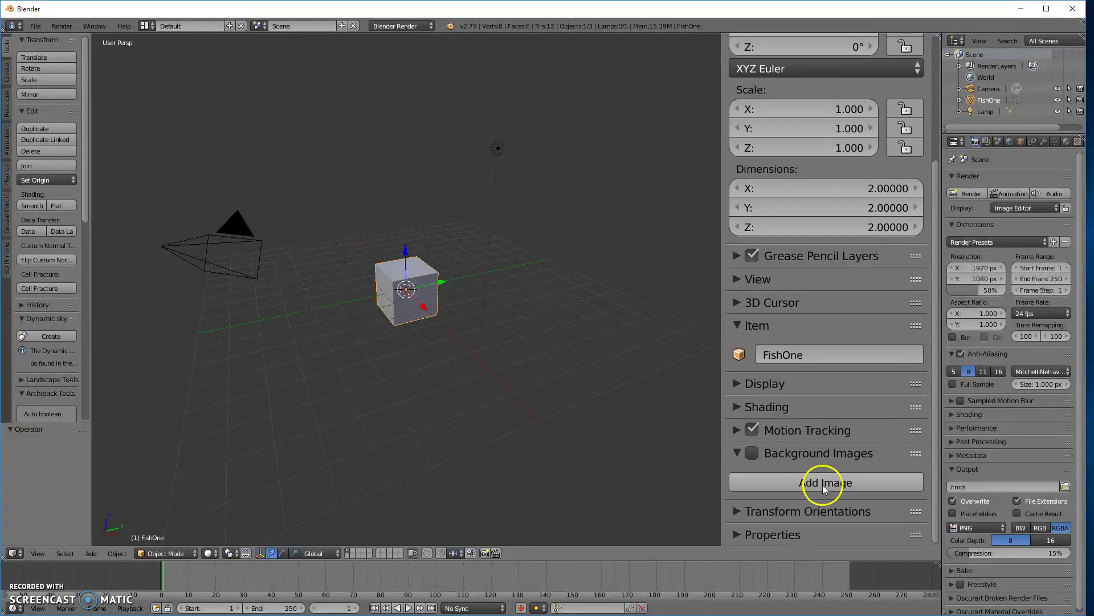
{"action": "left_click", "coordinate": [749, 453]}
{"action": "left_click", "coordinate": [791, 481]}
{"action": "scroll", "coordinate": [782, 481], "scroll_direction": "down", "scroll_amount": 5}
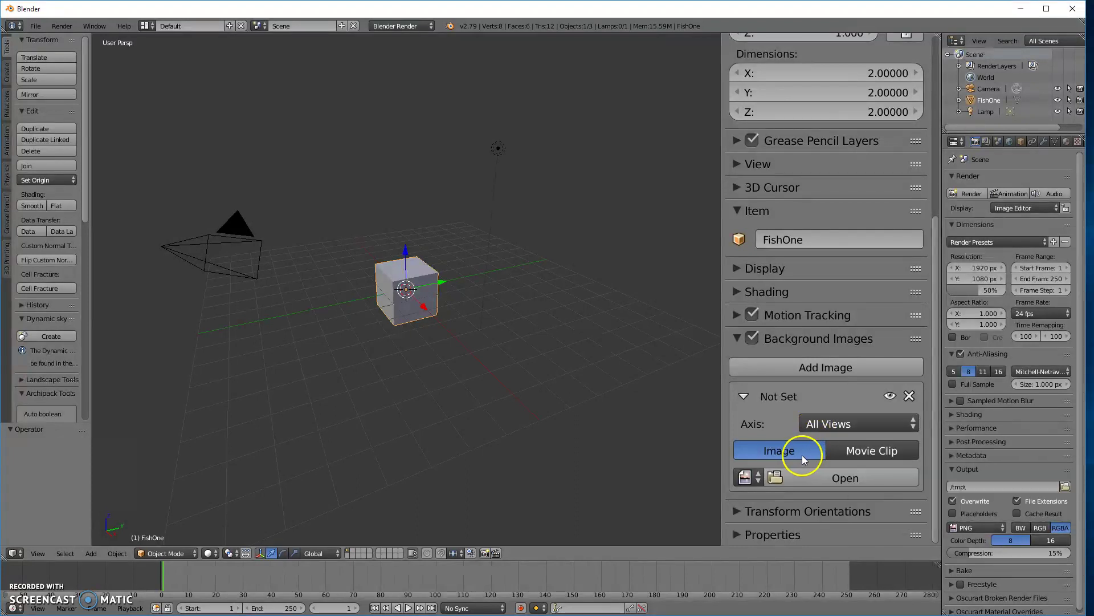
Load Fish1Front.png from the example fish folder inside 2018-2019 Fish Project as the background image
{"action": "left_click", "coordinate": [805, 477]}
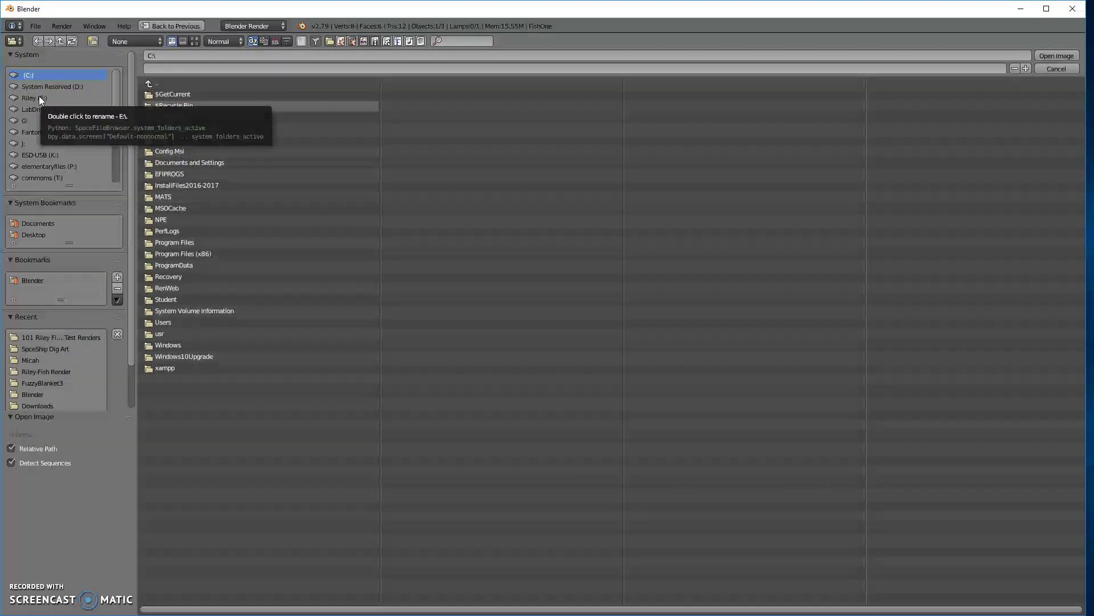
{"action": "left_click", "coordinate": [35, 224]}
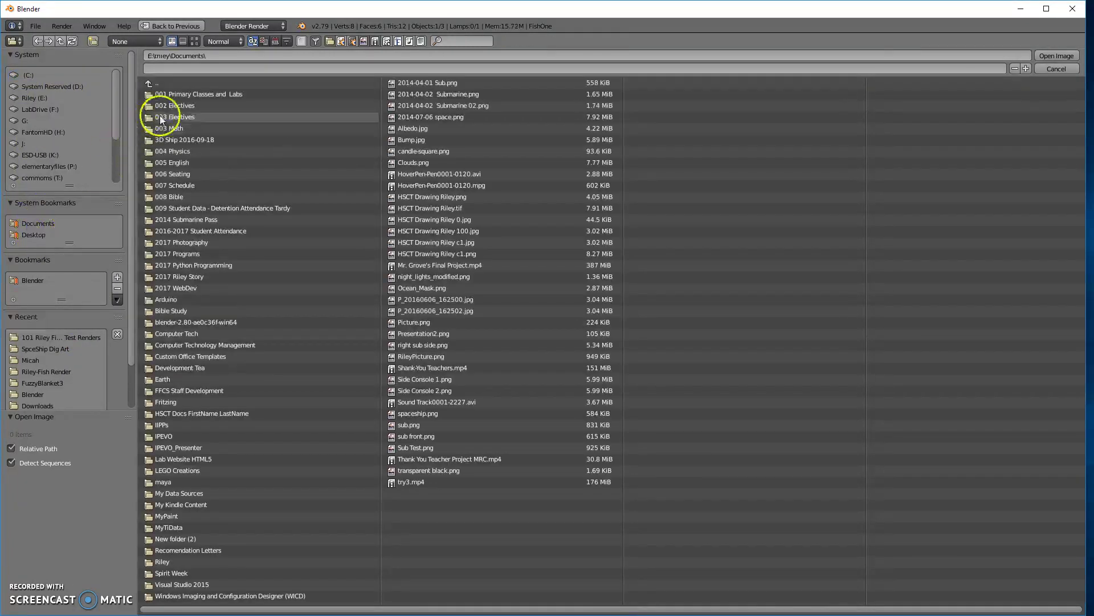
{"action": "left_click", "coordinate": [177, 110]}
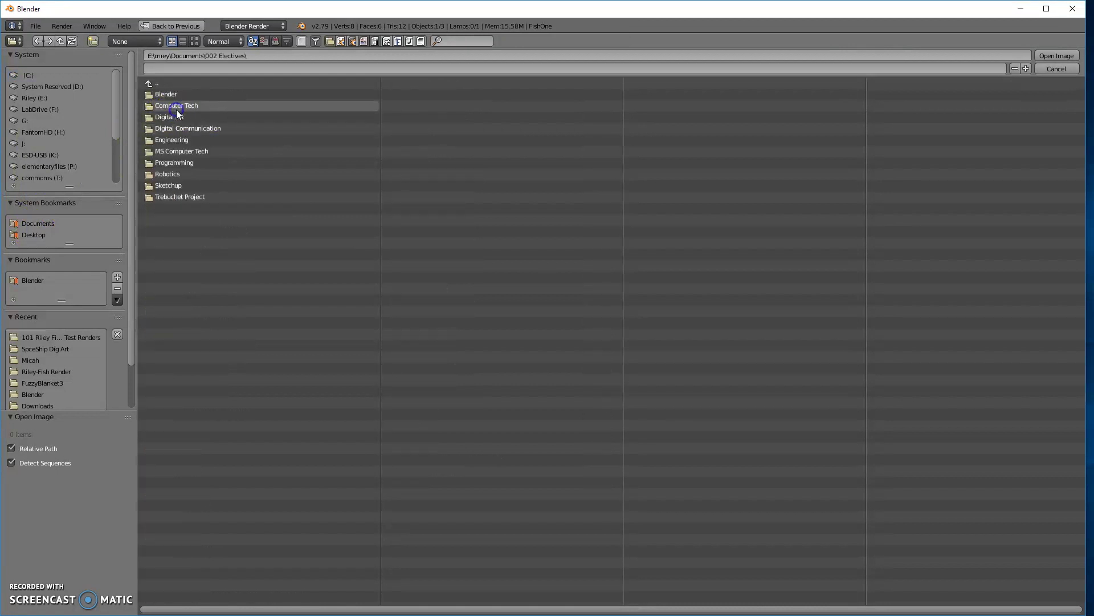
{"action": "left_click", "coordinate": [172, 90]}
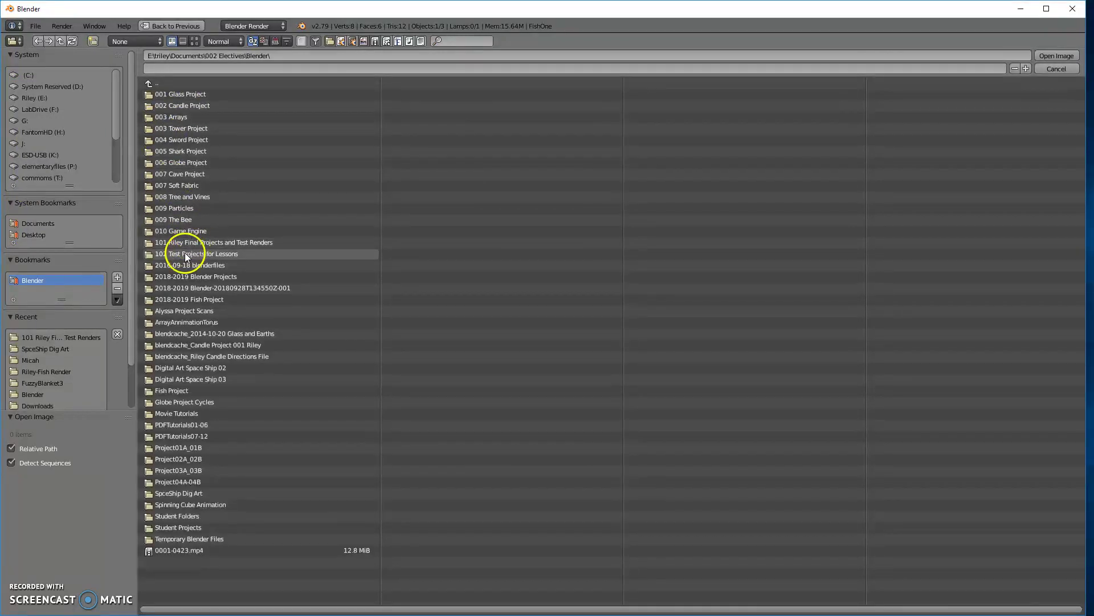
{"action": "left_click", "coordinate": [186, 299]}
{"action": "left_click", "coordinate": [168, 94]}
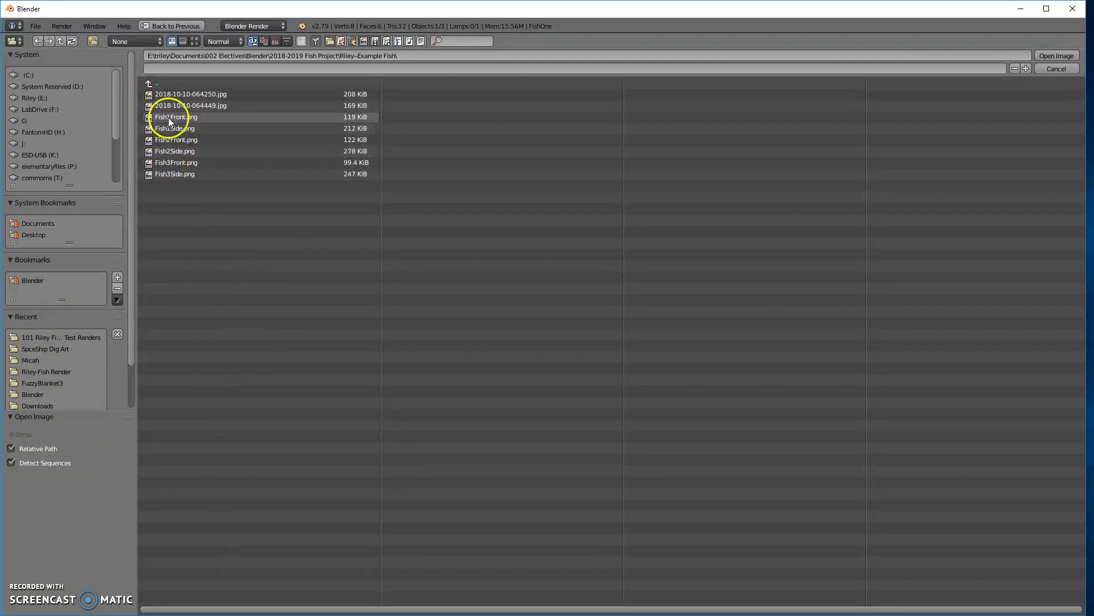
{"action": "left_click", "coordinate": [168, 117]}
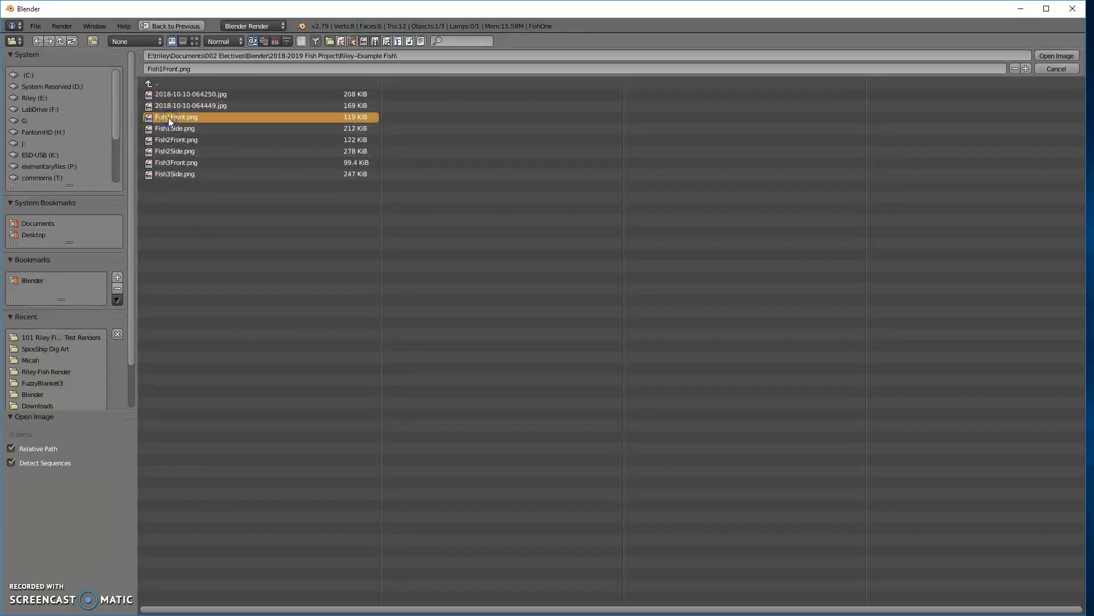
{"action": "left_click", "coordinate": [1064, 56]}
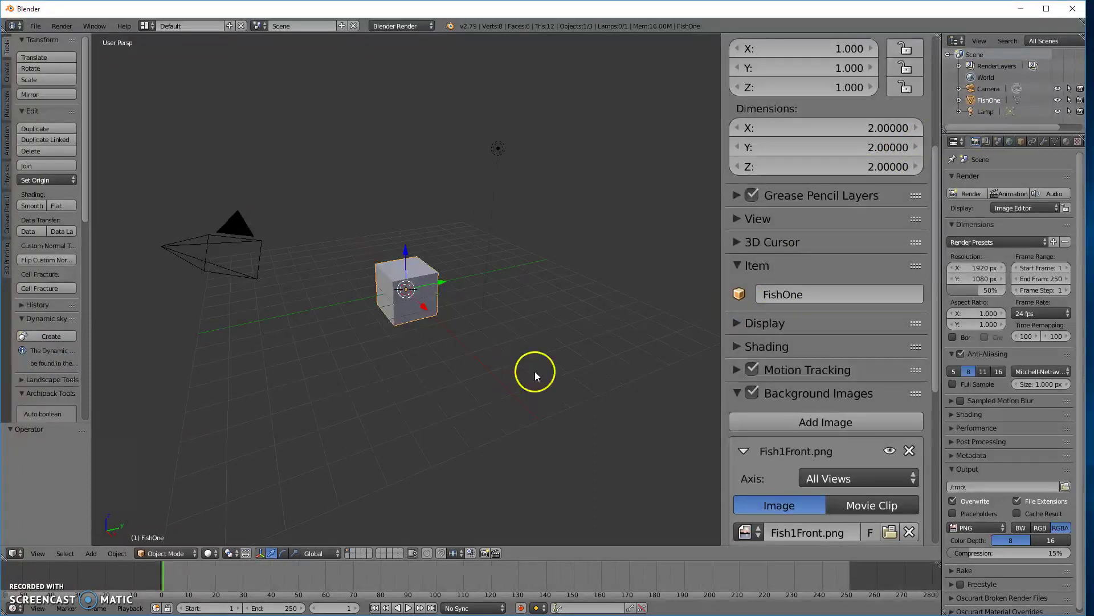
Set the 3D view to an orthographic front view to display the fish sketch behind the cube
{"action": "scroll", "coordinate": [866, 438], "scroll_direction": "down", "scroll_amount": 6}
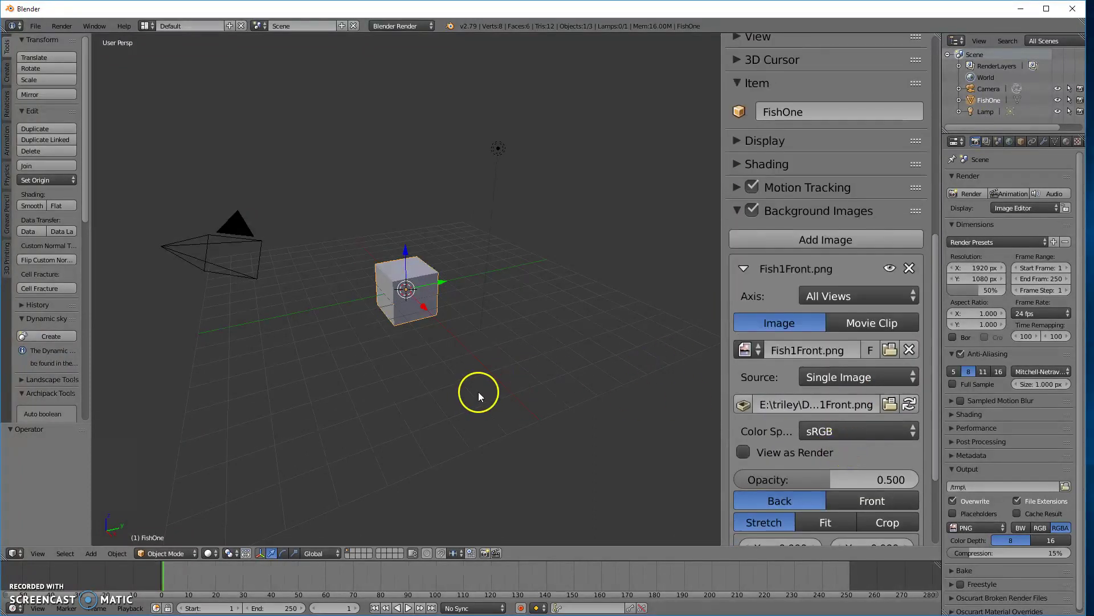
{"action": "scroll", "coordinate": [837, 371], "scroll_direction": "down", "scroll_amount": 3}
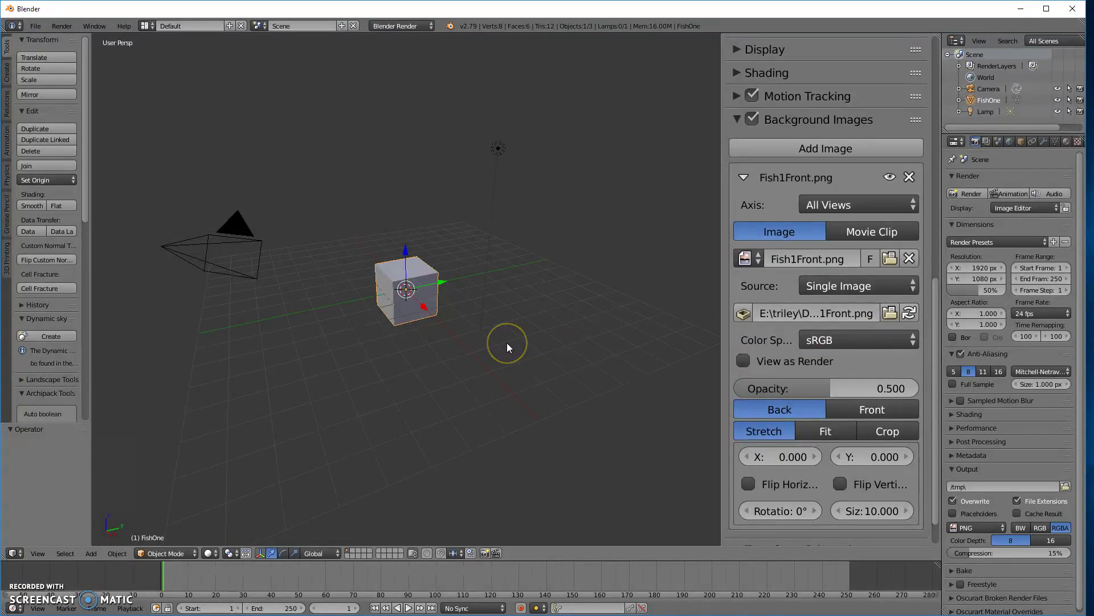
{"action": "key", "text": "KP_5"}
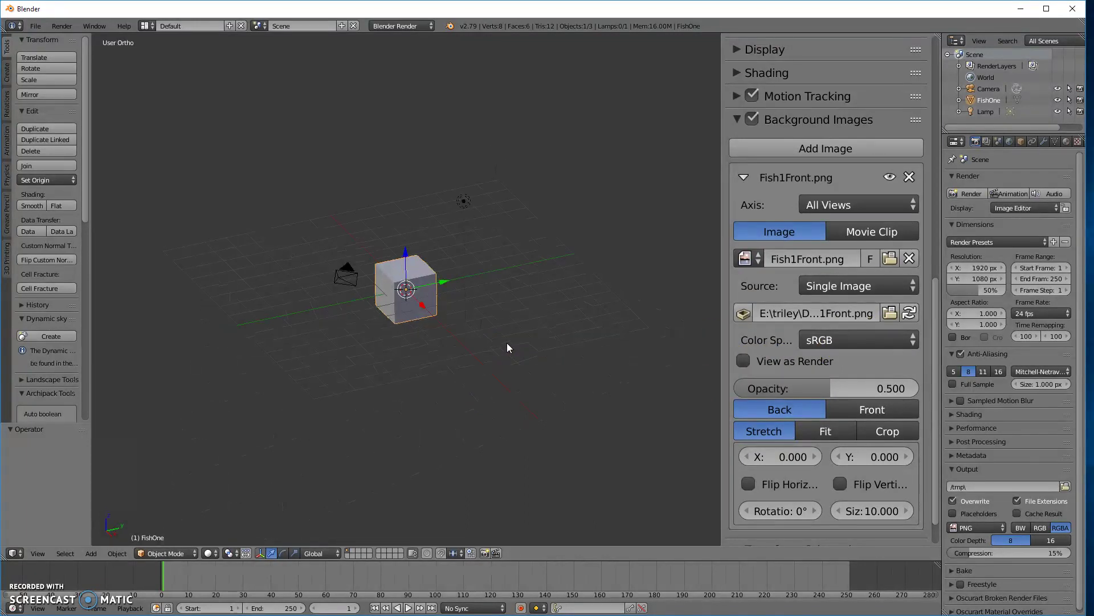
{"action": "key", "text": "KP_1"}
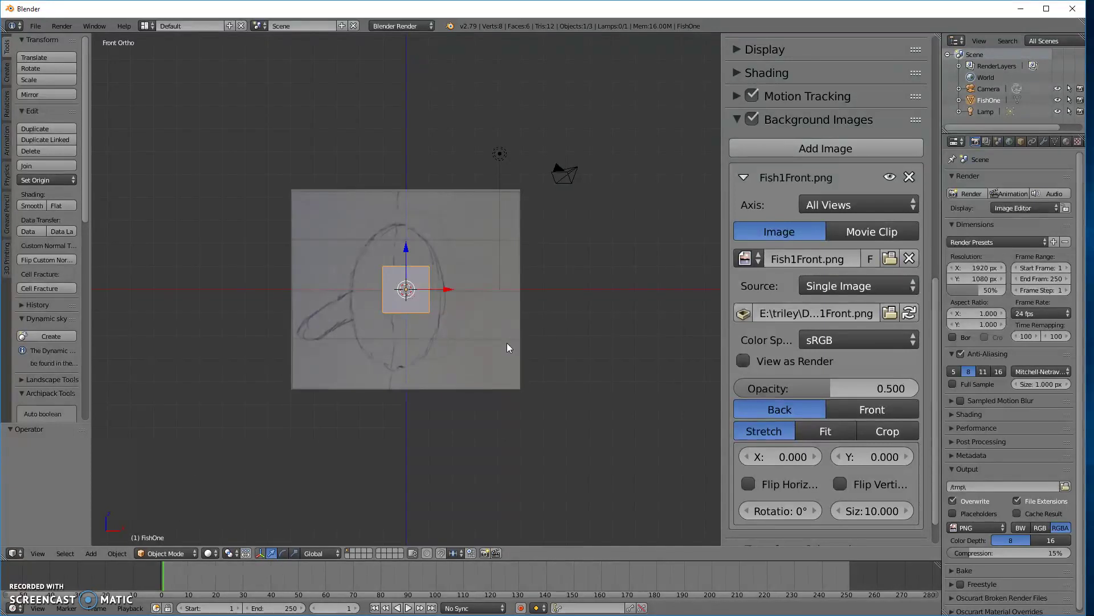
{"action": "scroll", "coordinate": [411, 319], "scroll_direction": "up", "scroll_amount": 1}
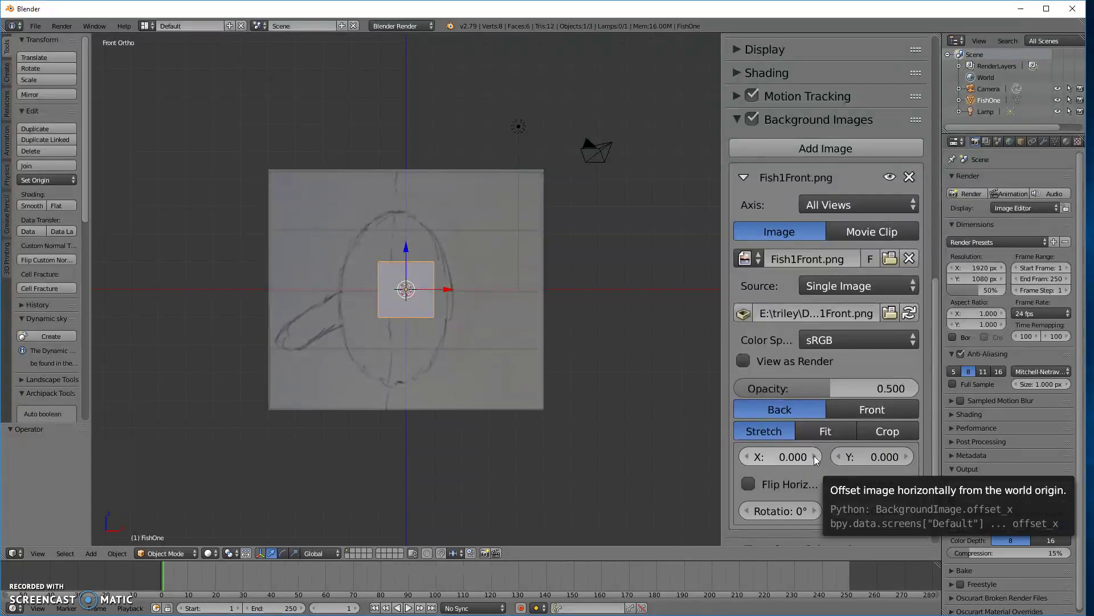
Set the horizontal offset of the Fish1Front.png background image to 0.4 so the fish outline centres on the cube
{"action": "scroll", "coordinate": [810, 458], "scroll_direction": "down", "scroll_amount": 2}
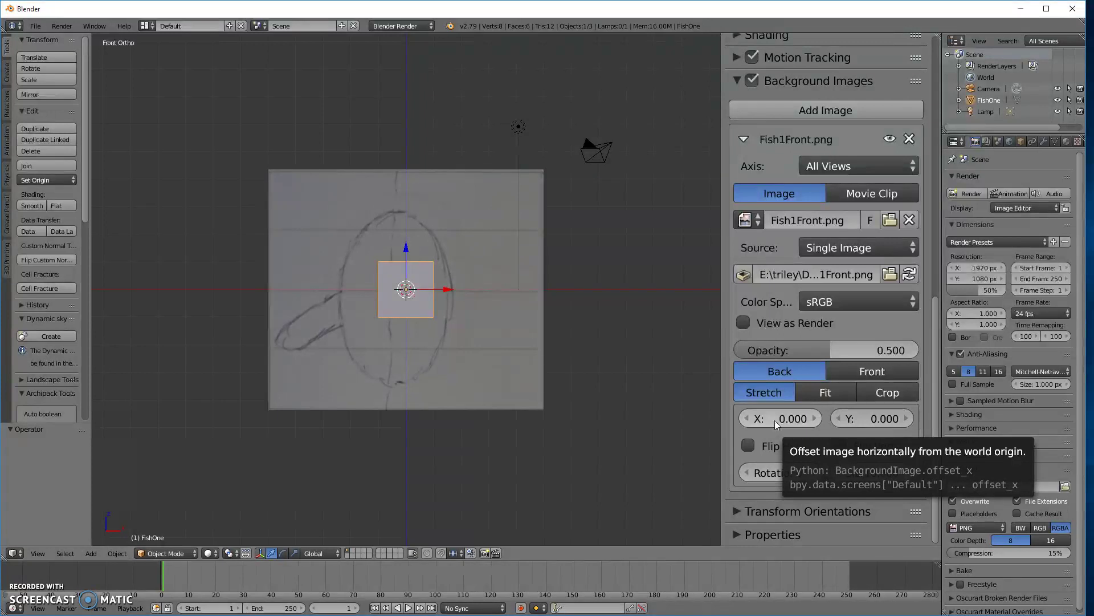
{"action": "left_click", "coordinate": [819, 419]}
{"action": "left_click", "coordinate": [819, 419]}
{"action": "left_click", "coordinate": [818, 420]}
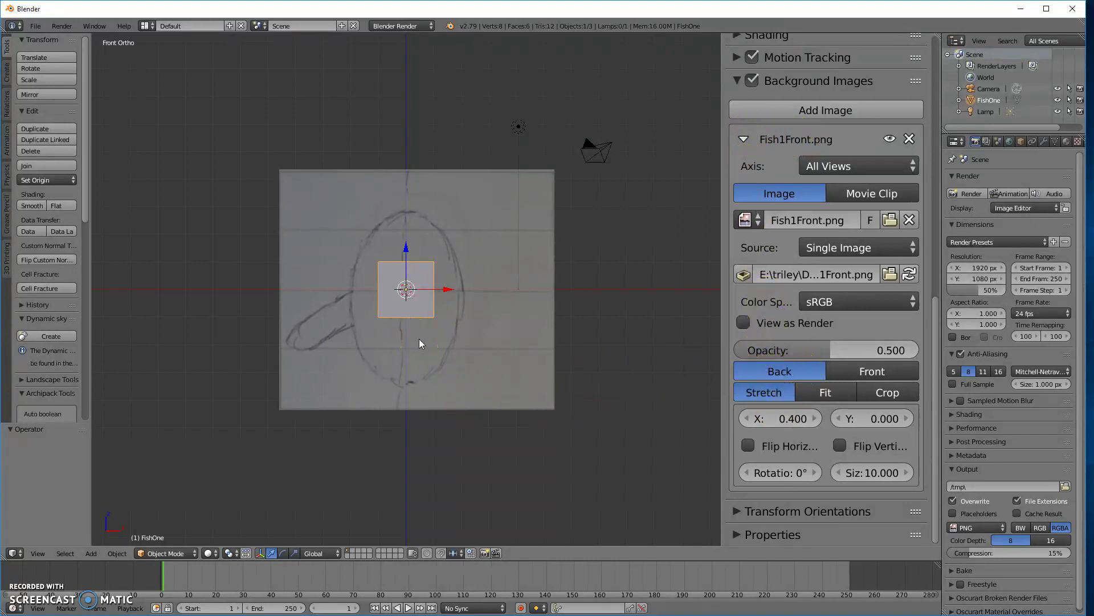
Check how the background image displays in the right and top views, and return to the front view
{"action": "key", "text": "KP_3"}
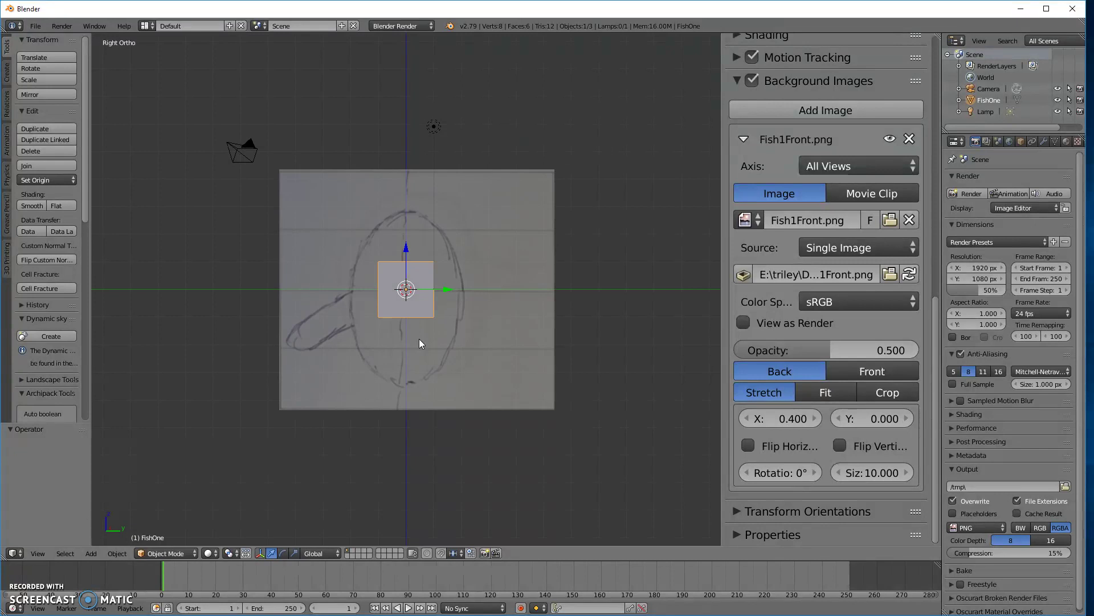
{"action": "key", "text": "KP_7"}
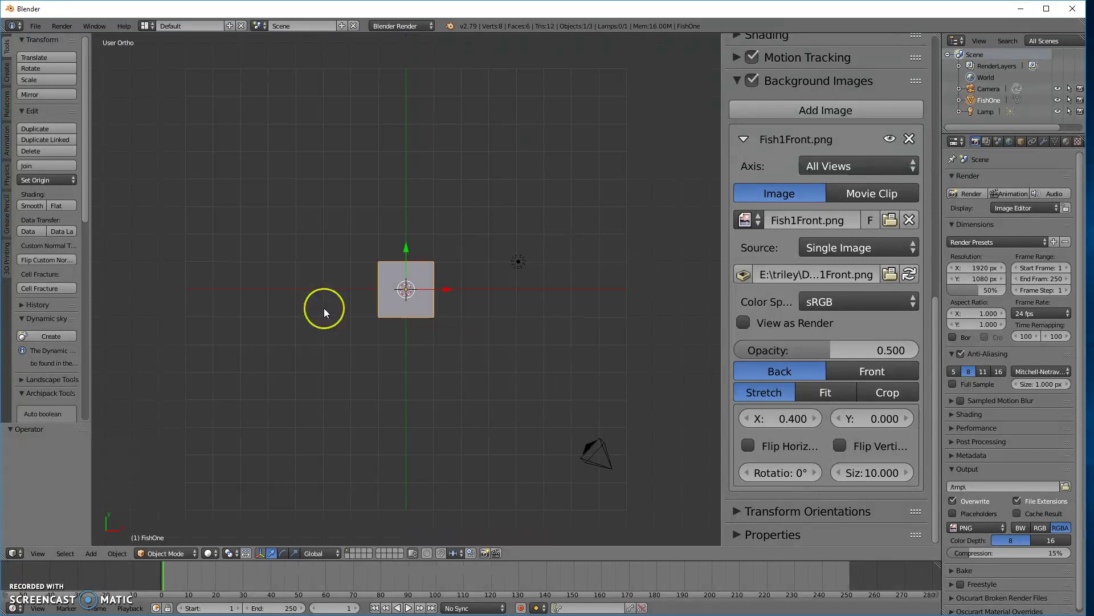
{"action": "key", "text": "KP_1"}
{"action": "key", "text": "KP_3"}
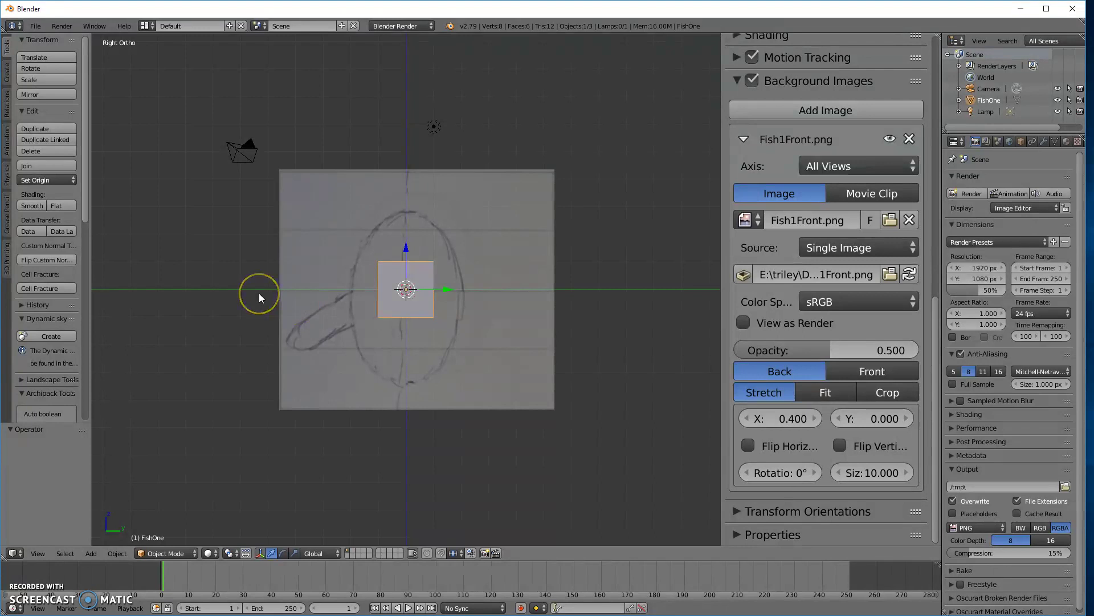
{"action": "key", "text": "KP_1"}
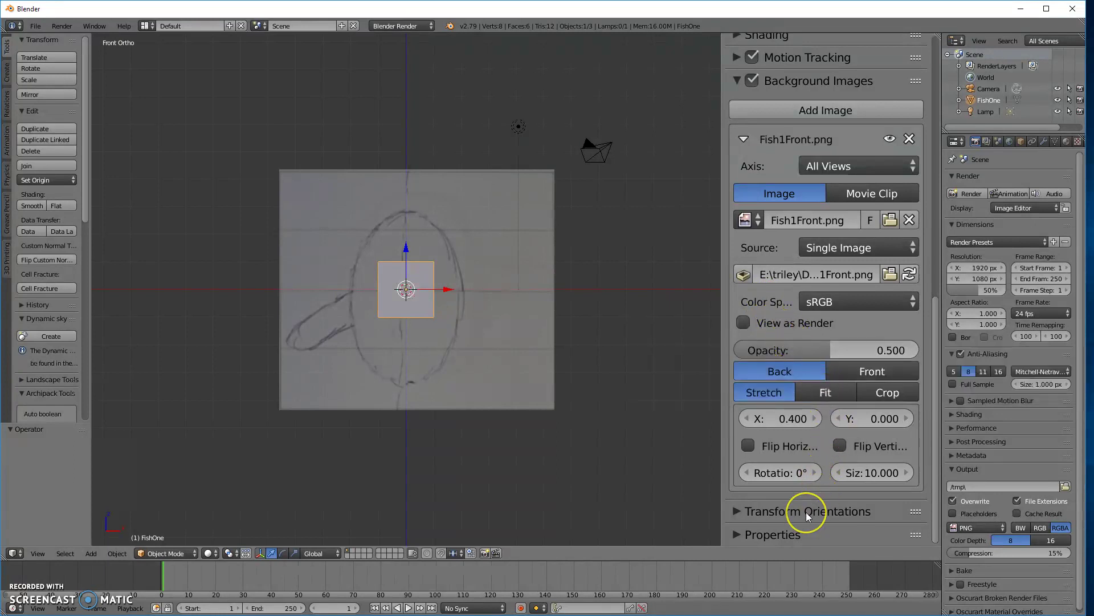
Restrict the Fish1Front.png background to the Front axis, and compare the right and front orthographic views
{"action": "left_click", "coordinate": [756, 244]}
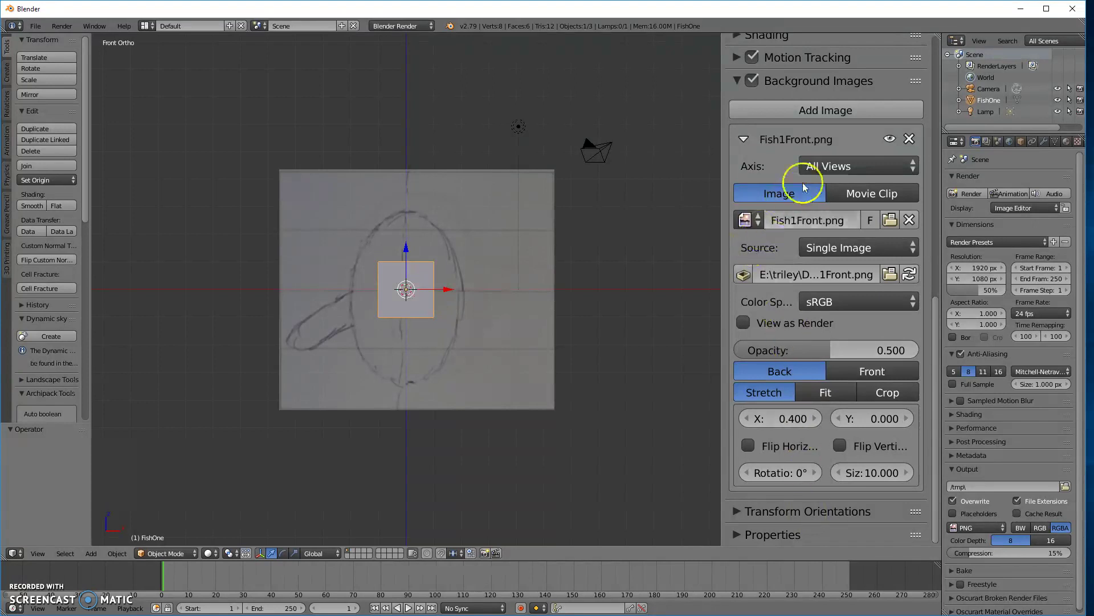
{"action": "left_click", "coordinate": [882, 163]}
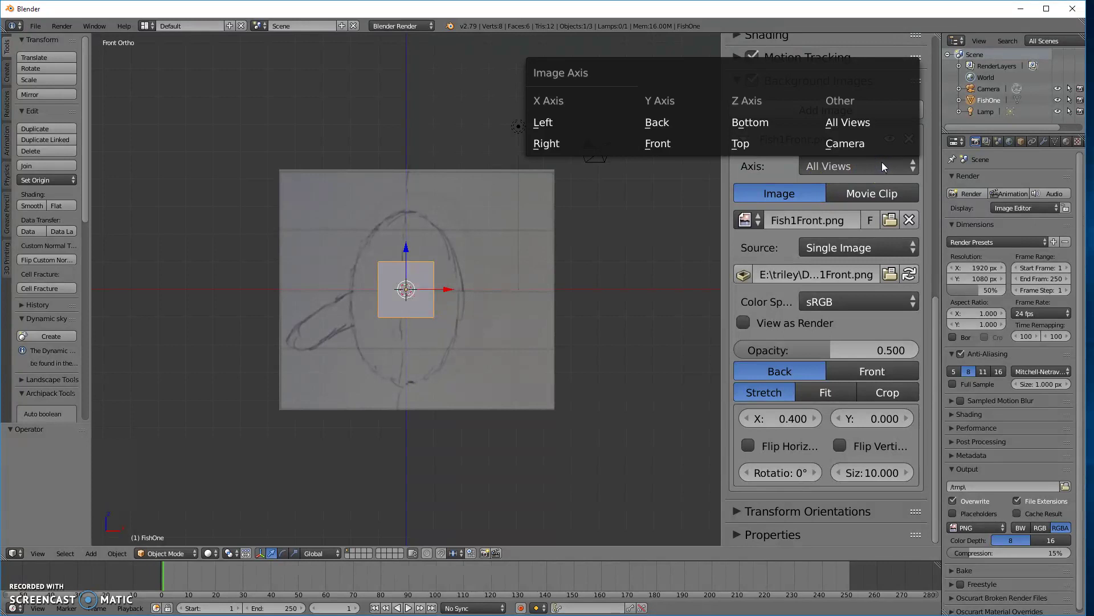
{"action": "left_click", "coordinate": [667, 143]}
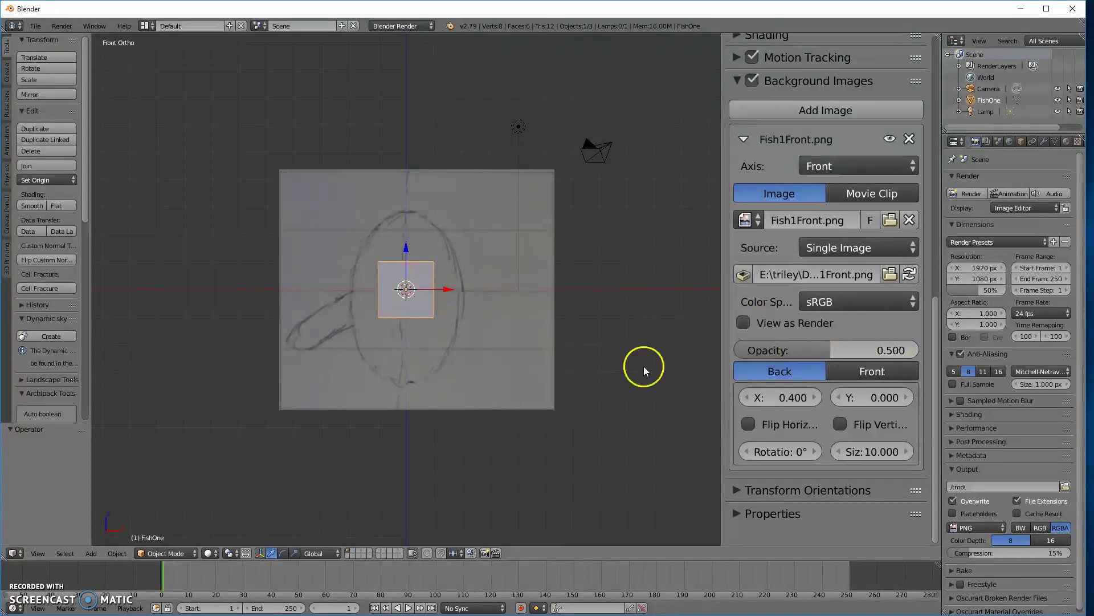
{"action": "key", "text": "KP_3"}
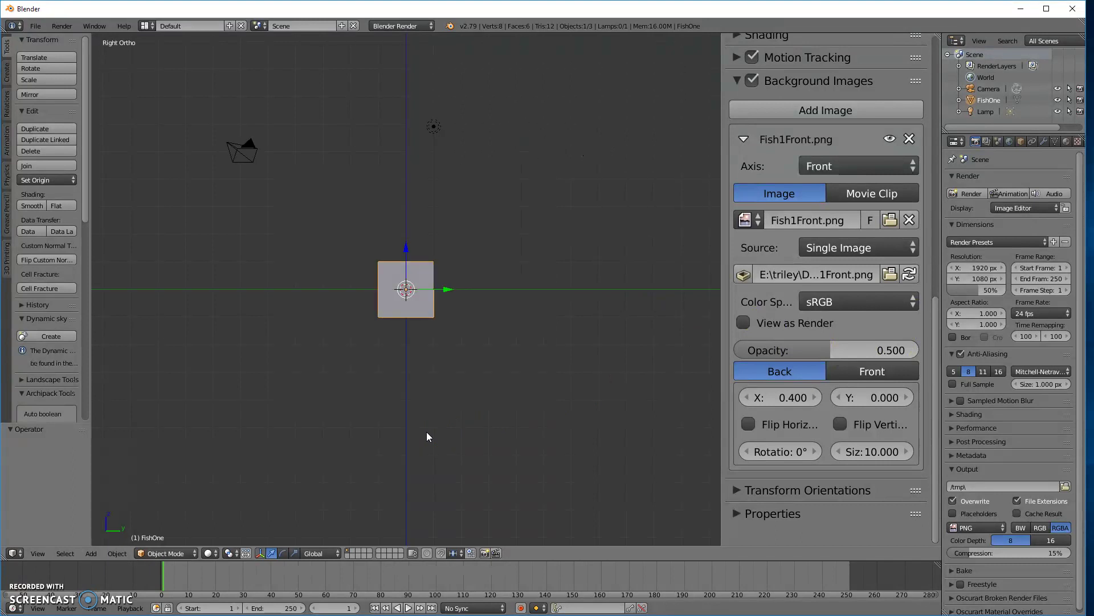
{"action": "key", "text": "KP_1"}
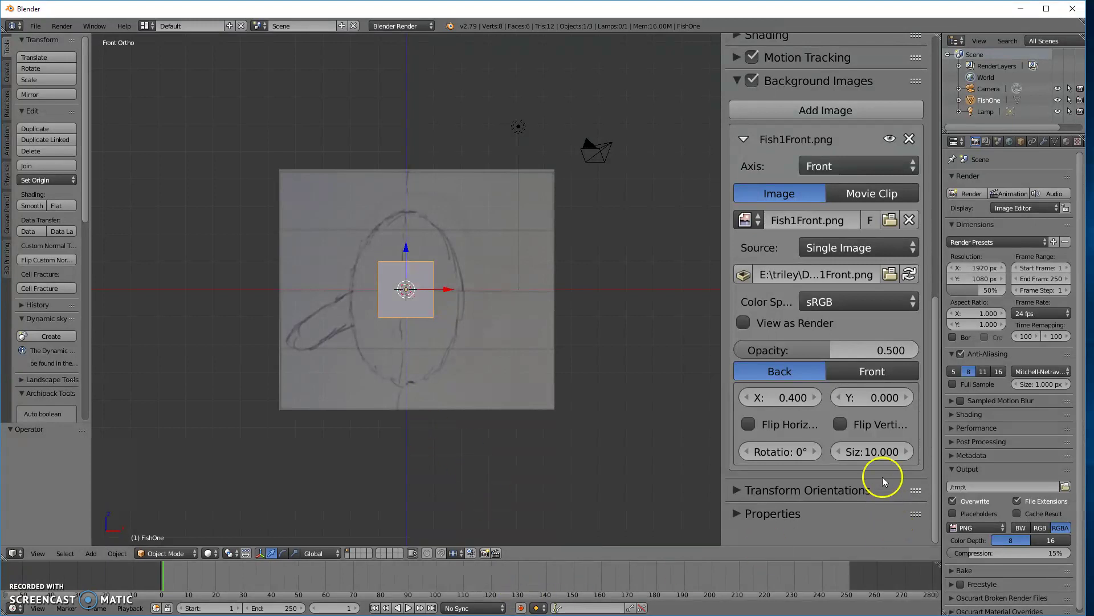
Set the size of the Fish1Front.png background image to 5
{"action": "left_click", "coordinate": [862, 455]}
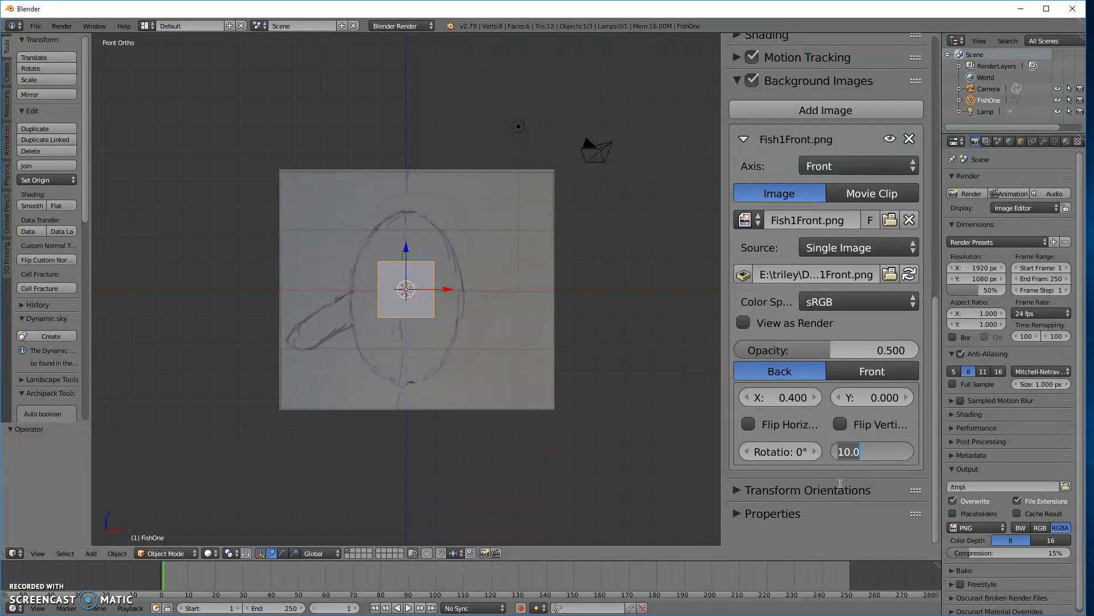
{"action": "type", "text": "5"}
{"action": "key", "text": "Return"}
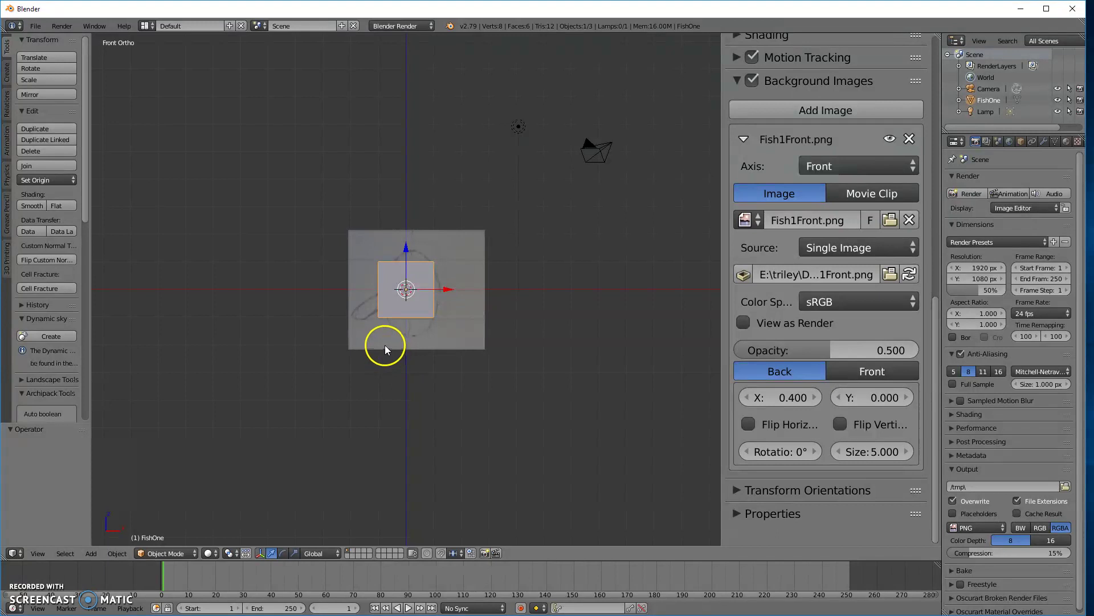
Add a second background image slot and set its axis to Left
{"action": "left_click", "coordinate": [845, 110]}
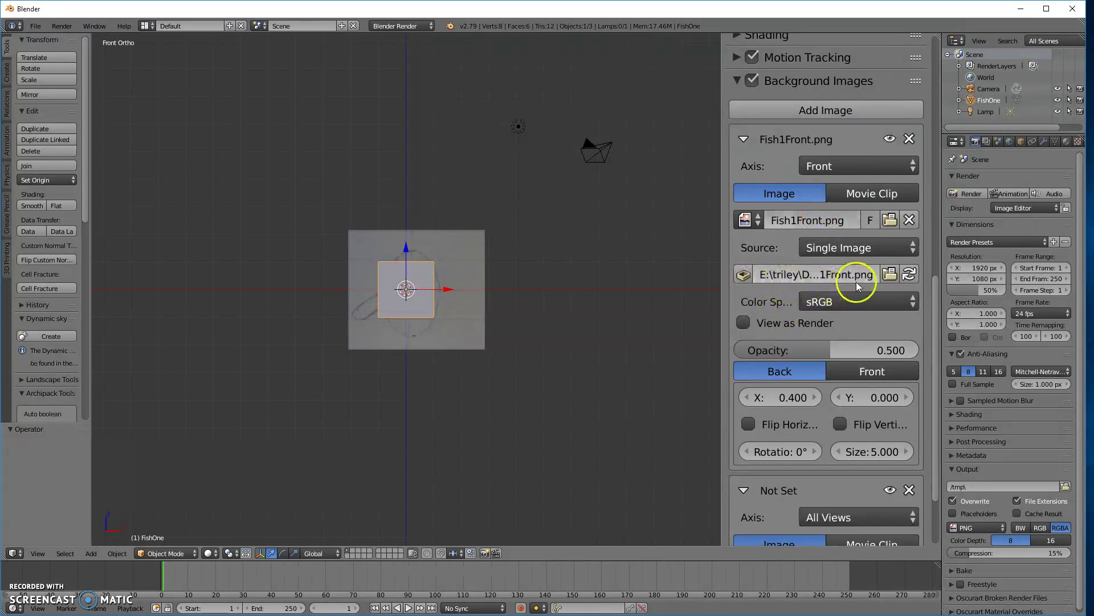
{"action": "scroll", "coordinate": [847, 375], "scroll_direction": "down", "scroll_amount": 4}
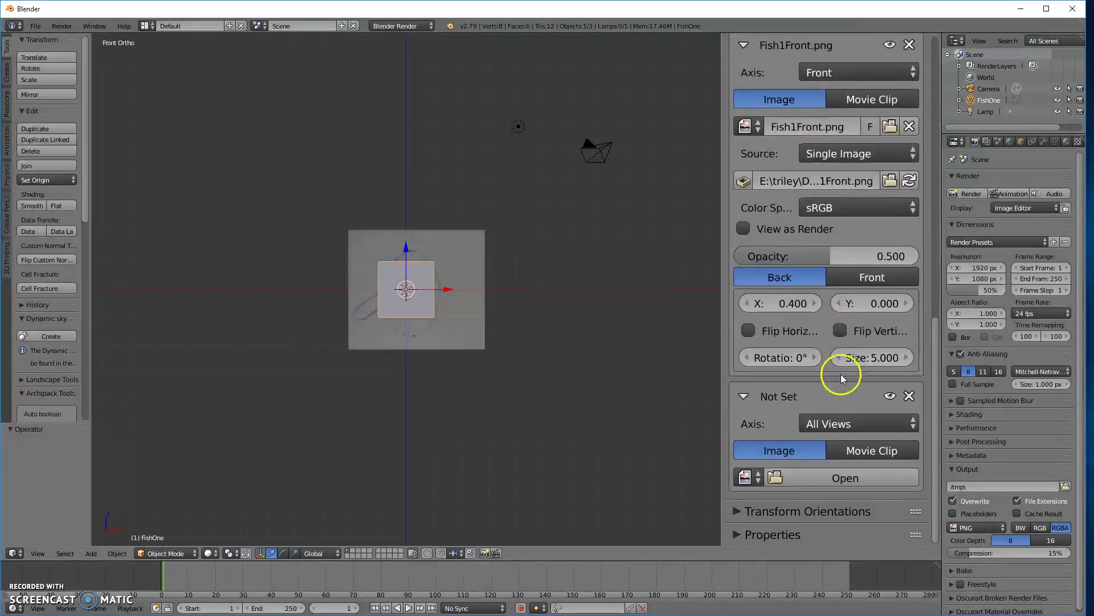
{"action": "left_click", "coordinate": [855, 422]}
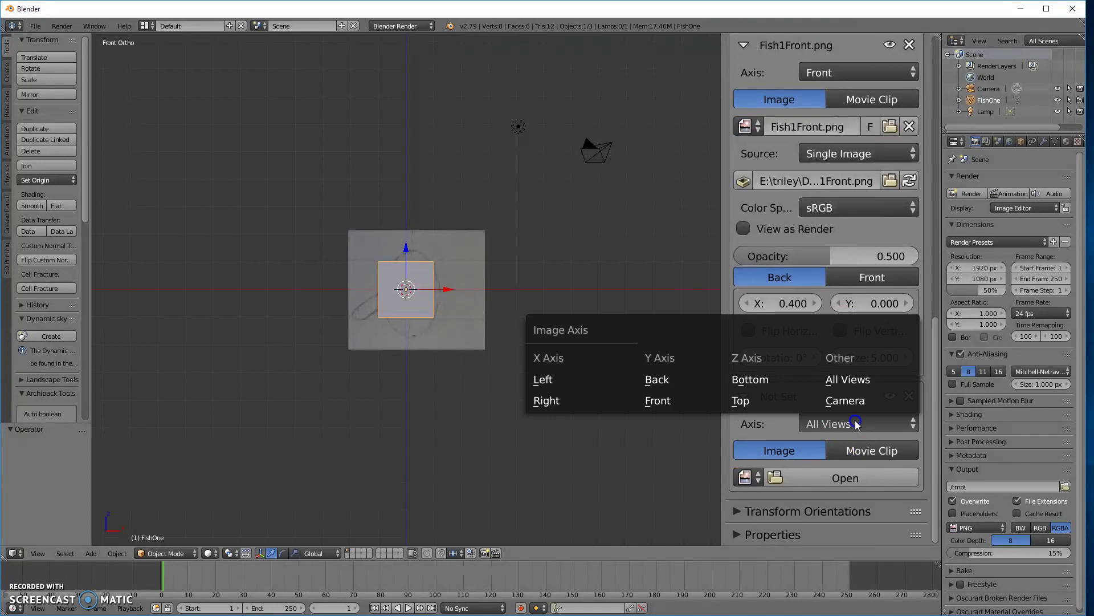
{"action": "left_click", "coordinate": [550, 381]}
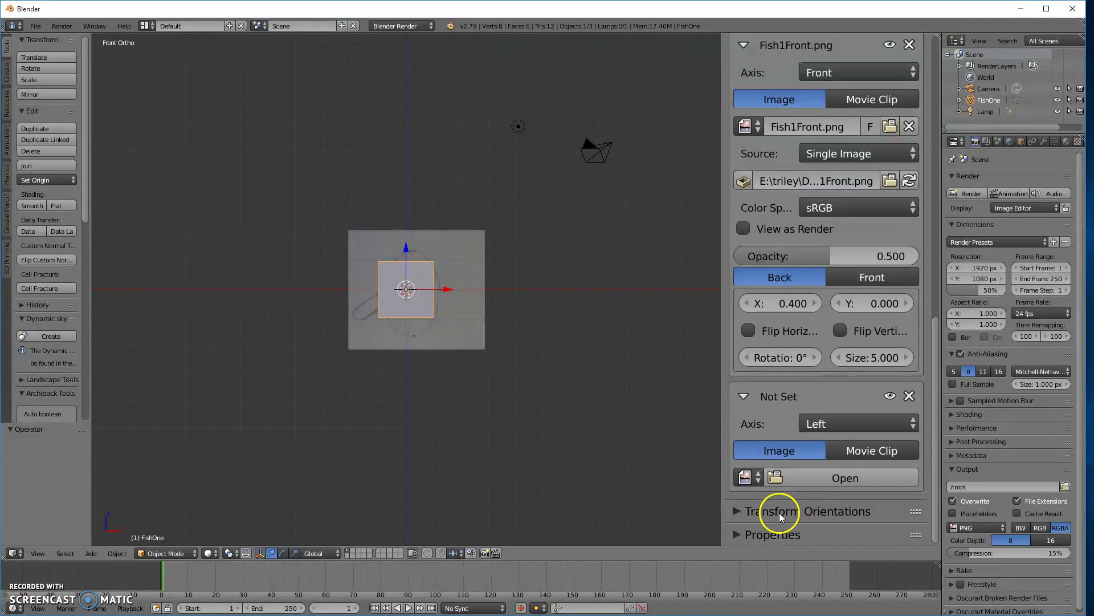
Load Fish1Side.png from the example fish folder inside 2018-2019 Fish Project into the second background image slot
{"action": "left_click", "coordinate": [806, 478]}
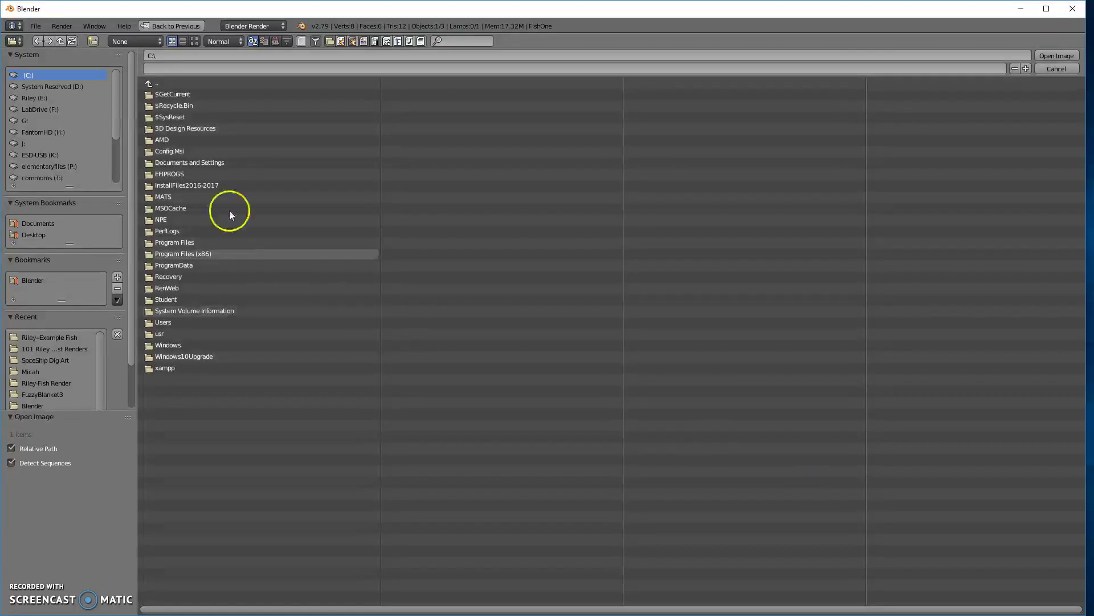
{"action": "left_click", "coordinate": [37, 222]}
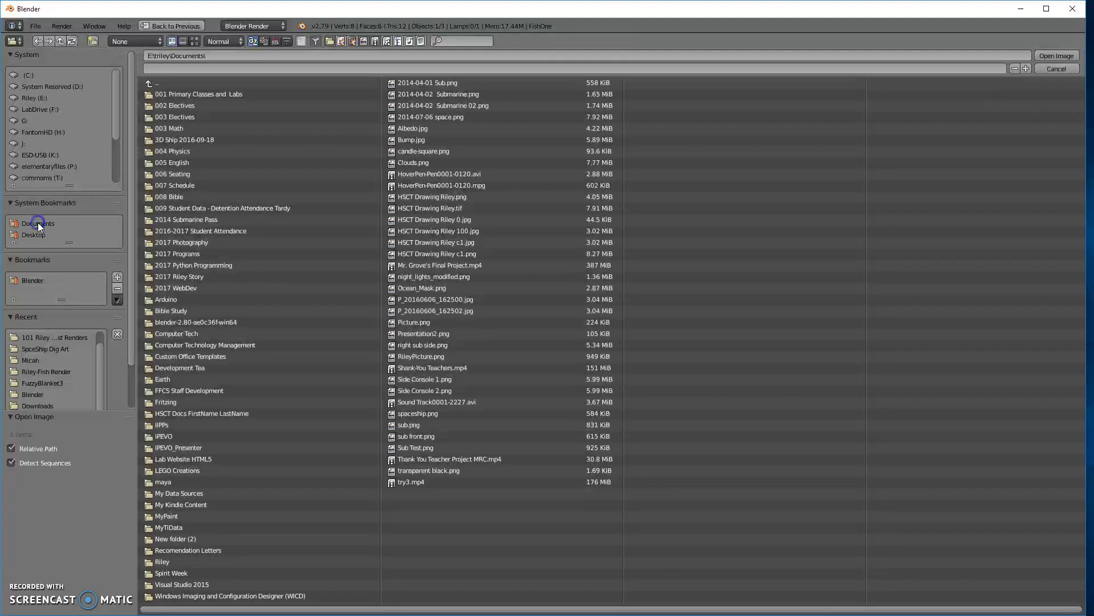
{"action": "left_click", "coordinate": [184, 104]}
{"action": "left_click", "coordinate": [163, 94]}
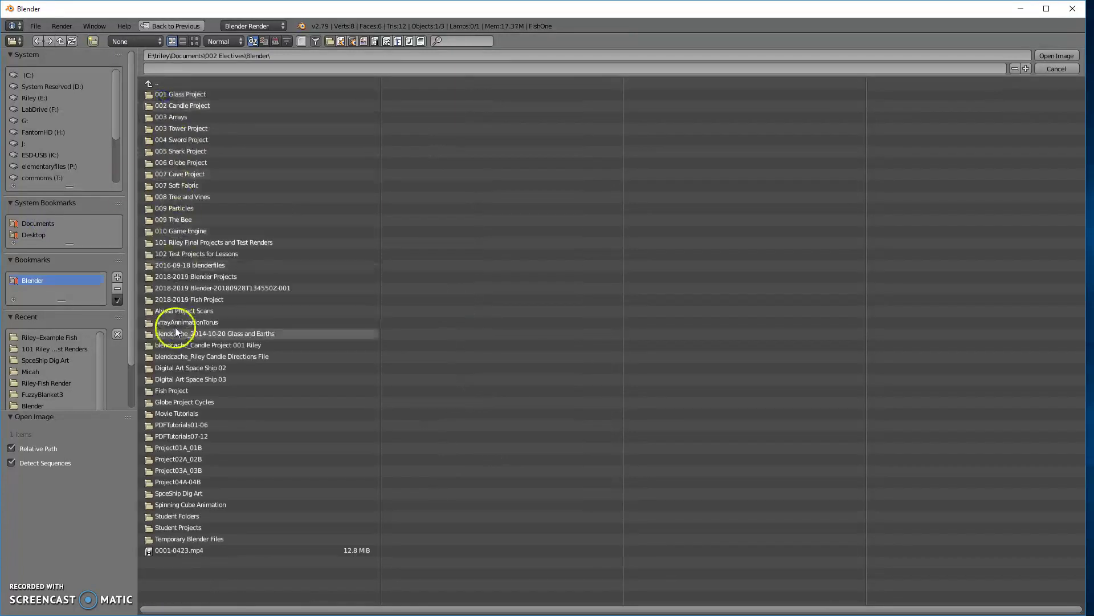
{"action": "left_click", "coordinate": [167, 300]}
{"action": "left_click", "coordinate": [175, 95]}
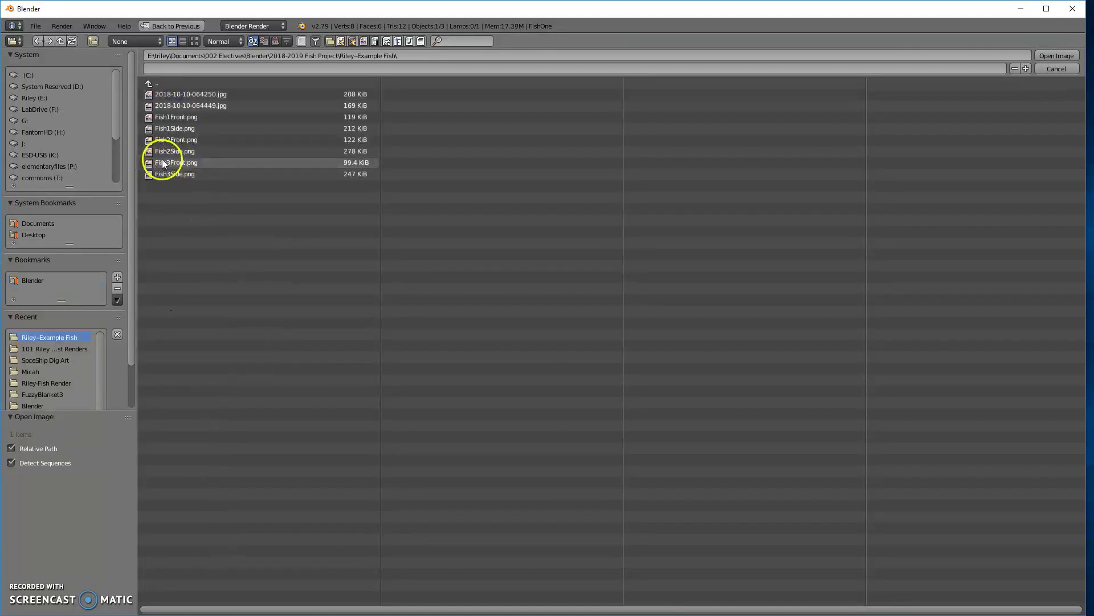
{"action": "left_click", "coordinate": [187, 128]}
{"action": "left_click", "coordinate": [1048, 60]}
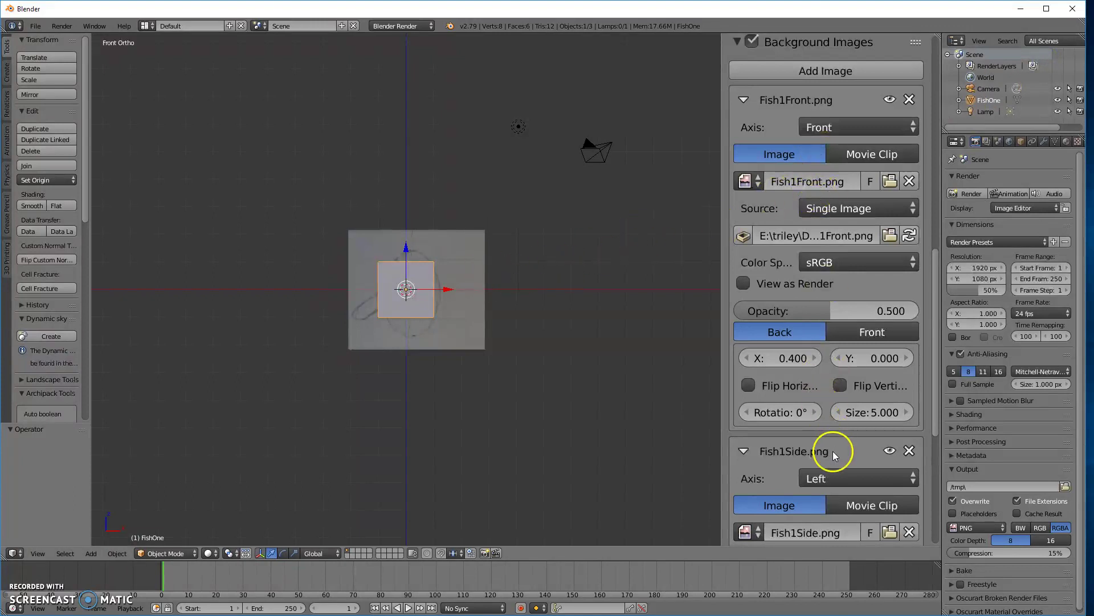
Set the Fish1Side.png background to display in All Views so it overlaps the front sketch
{"action": "scroll", "coordinate": [825, 475], "scroll_direction": "down", "scroll_amount": 2}
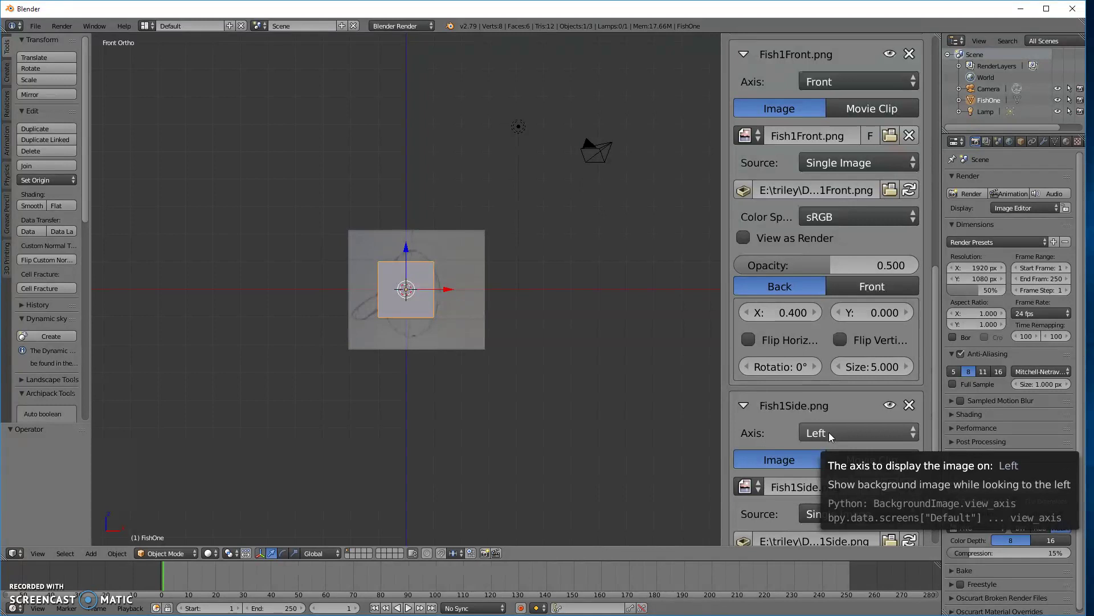
{"action": "scroll", "coordinate": [827, 430], "scroll_direction": "down", "scroll_amount": 2}
{"action": "left_click", "coordinate": [841, 383]}
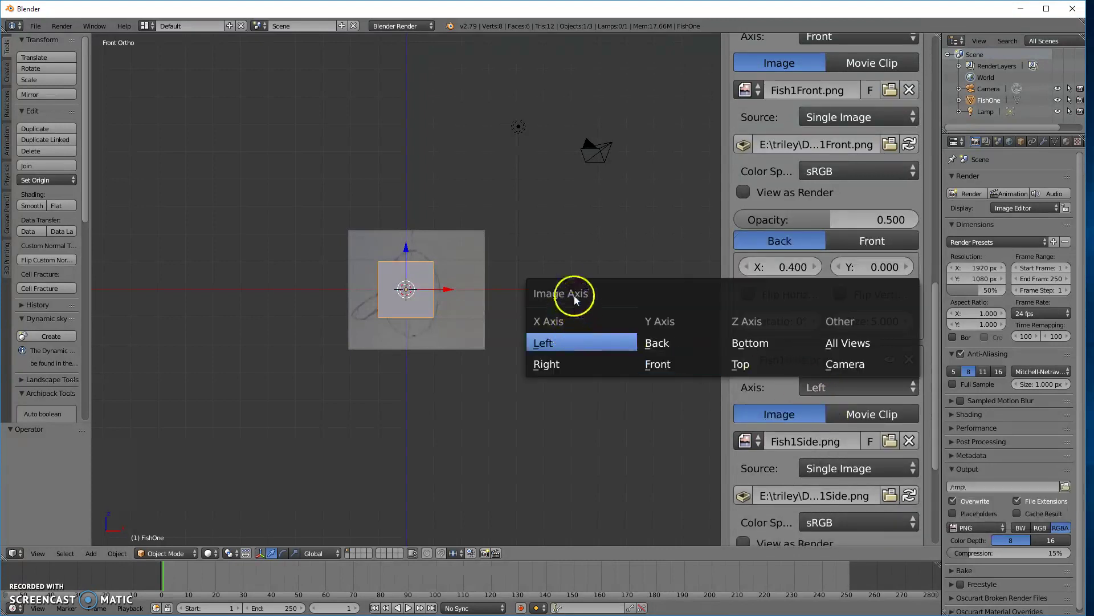
{"action": "left_click", "coordinate": [845, 344]}
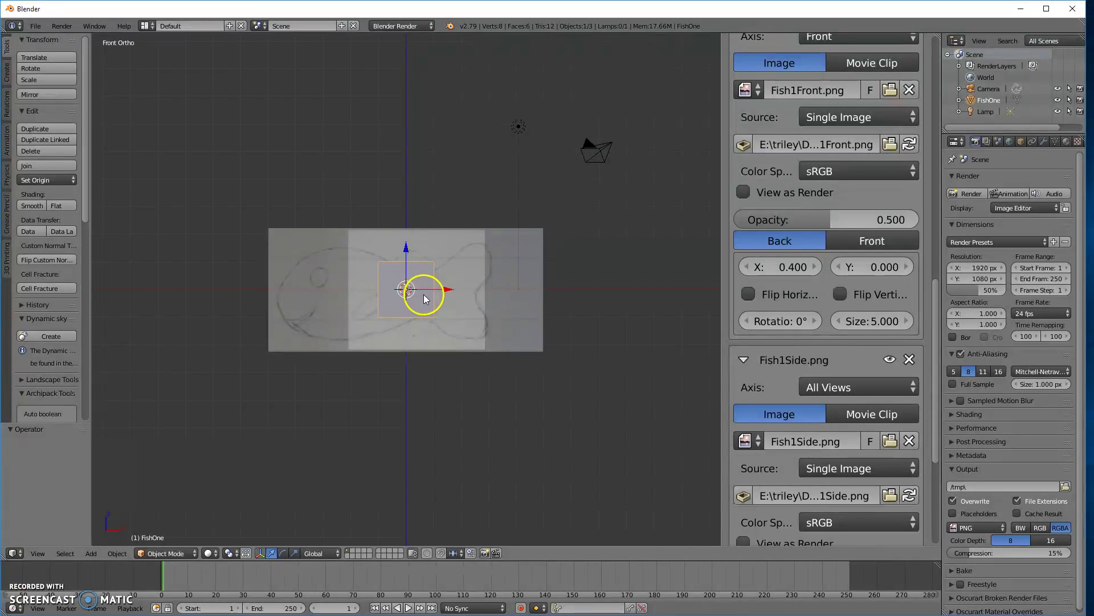
Set the size of the Fish1Side.png background image to 9.9
{"action": "scroll", "coordinate": [801, 439], "scroll_direction": "down", "scroll_amount": 8}
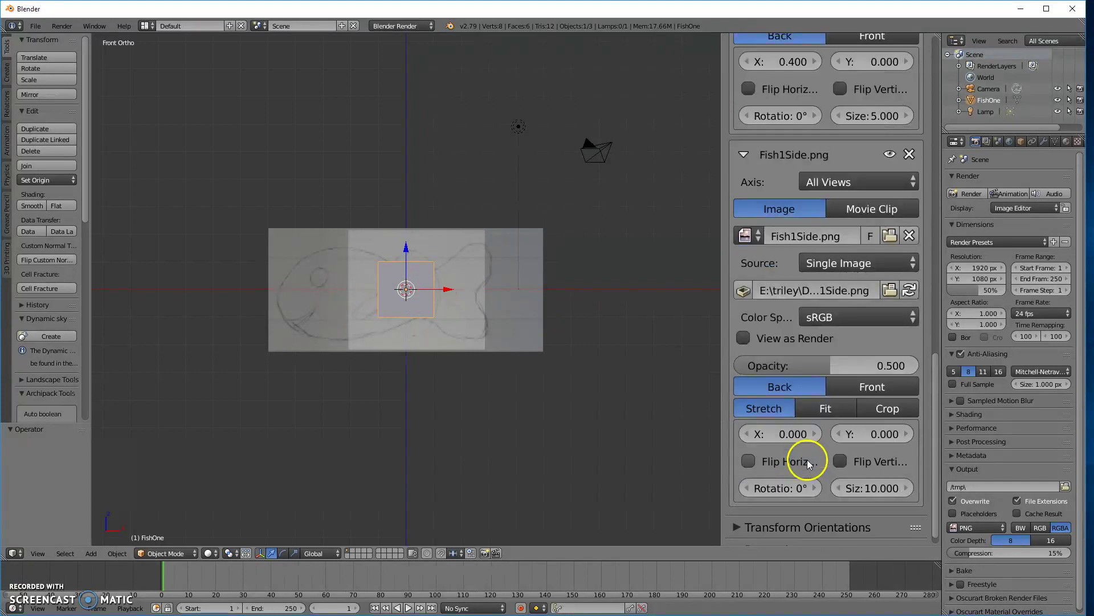
{"action": "left_click", "coordinate": [877, 488]}
{"action": "type", "text": "9.9"}
{"action": "key", "text": "Return"}
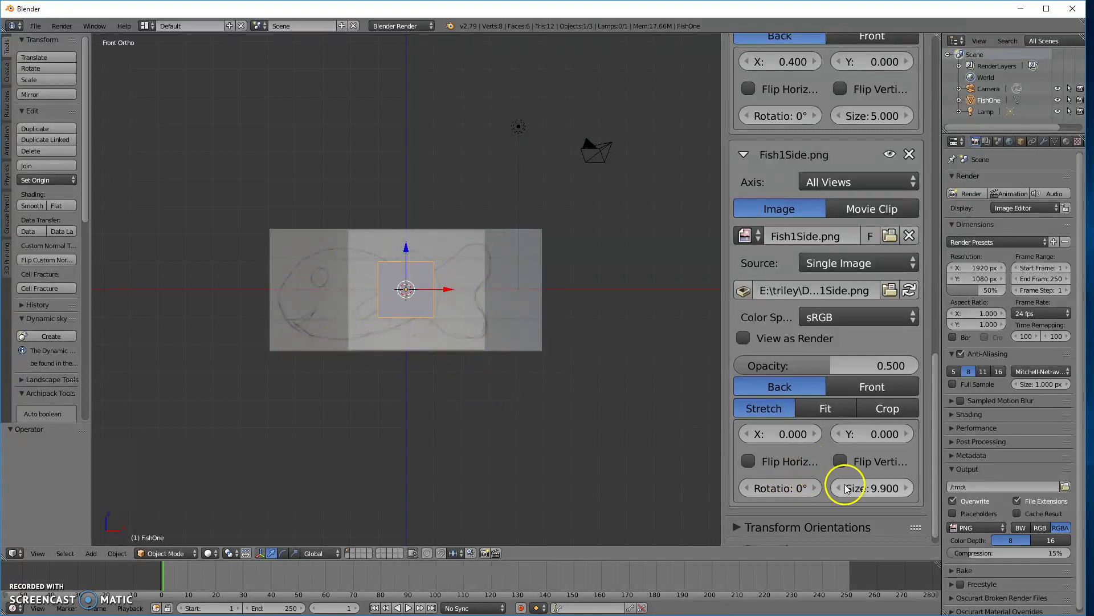
Align the Fish1Side.png background with the front sketch using a horizontal offset of 2.5 and a size of 9.8
{"action": "left_click_drag", "start_coordinate": [769, 444], "coordinate": [790, 439]}
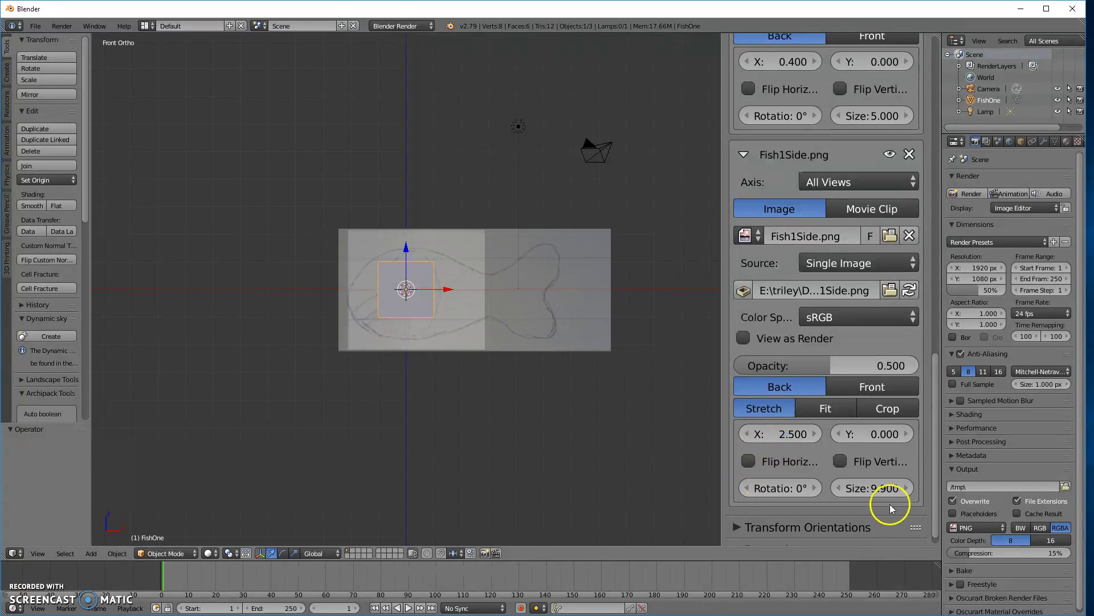
{"action": "left_click", "coordinate": [856, 487]}
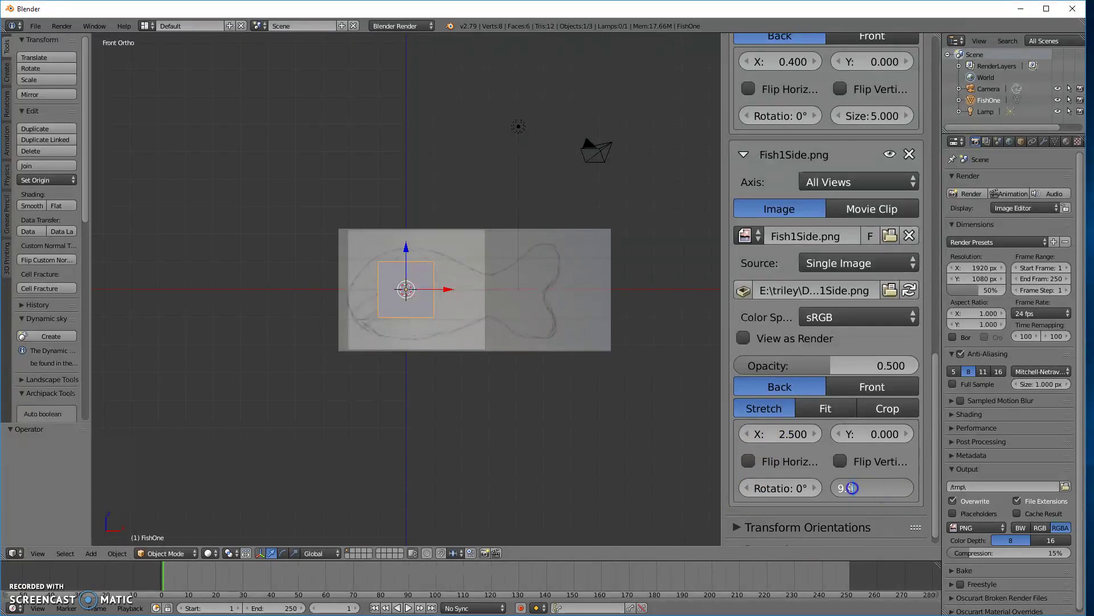
{"action": "key", "text": "BackSpace"}
{"action": "type", "text": "8"}
{"action": "key", "text": "Return"}
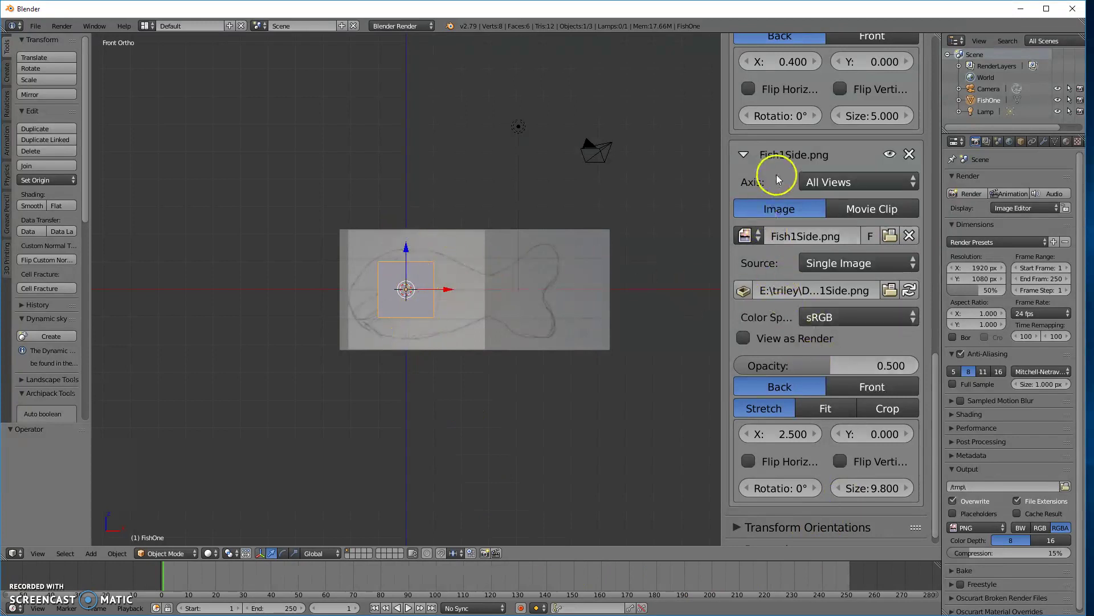
Restrict the Fish1Side.png background to the Left axis and switch to the right orthographic view
{"action": "left_click", "coordinate": [813, 181]}
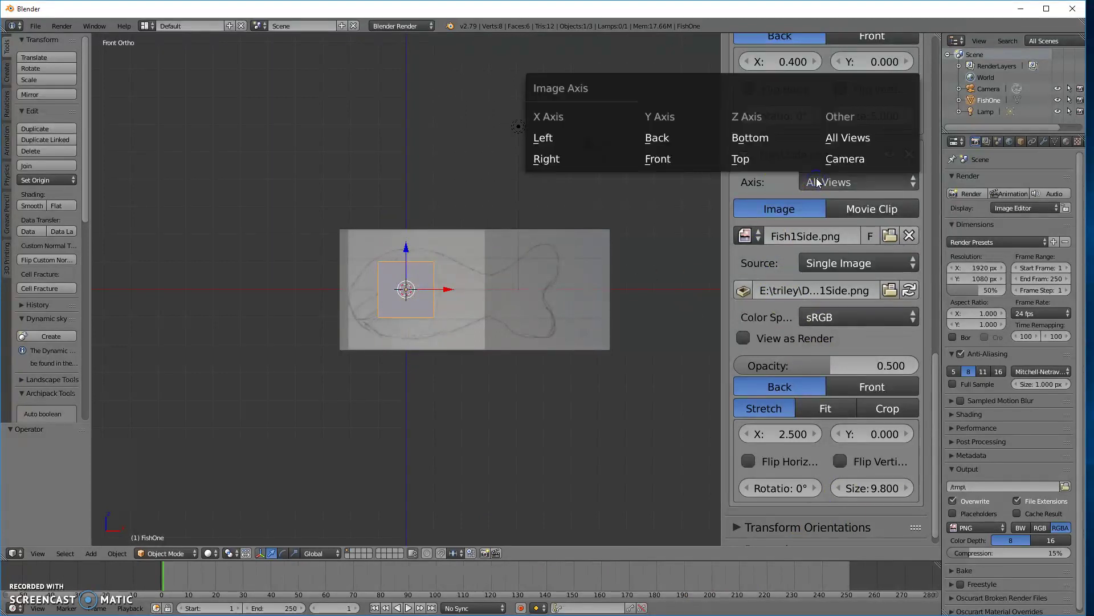
{"action": "left_click", "coordinate": [543, 139]}
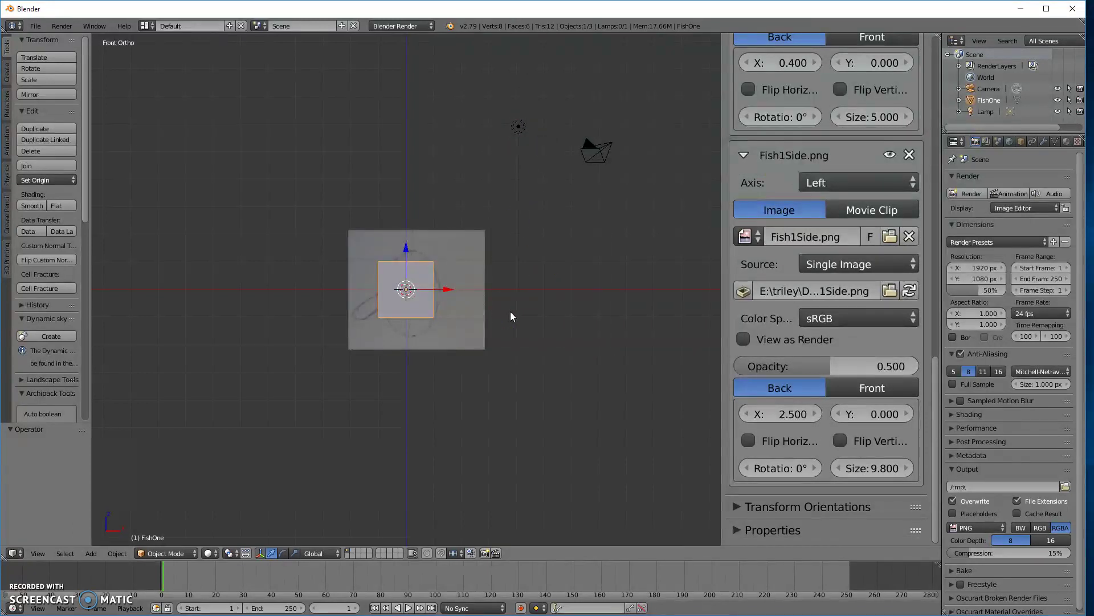
{"action": "key", "text": "KP_3"}
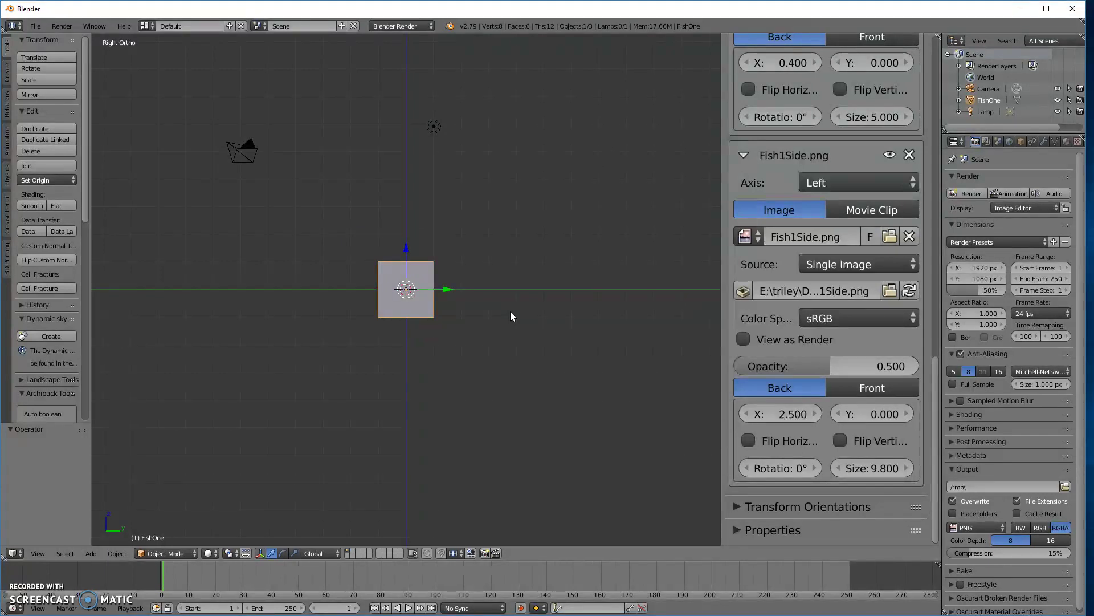
Change the Fish1Side.png background's axis to Right and draw the image in front of the cube
{"action": "left_click", "coordinate": [832, 184]}
{"action": "left_click", "coordinate": [549, 161]}
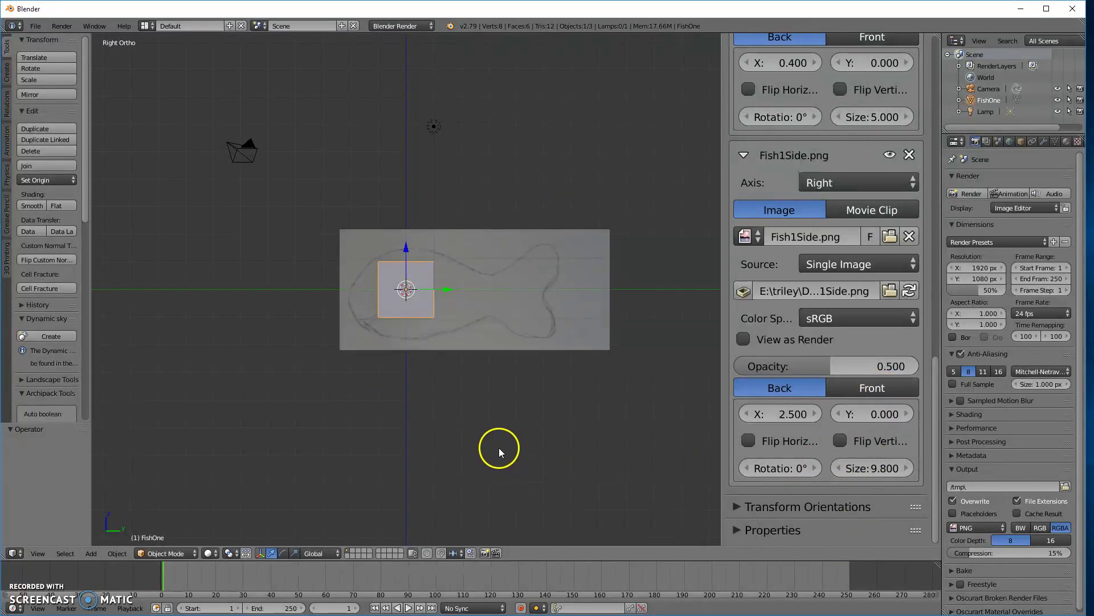
{"action": "left_click", "coordinate": [859, 386]}
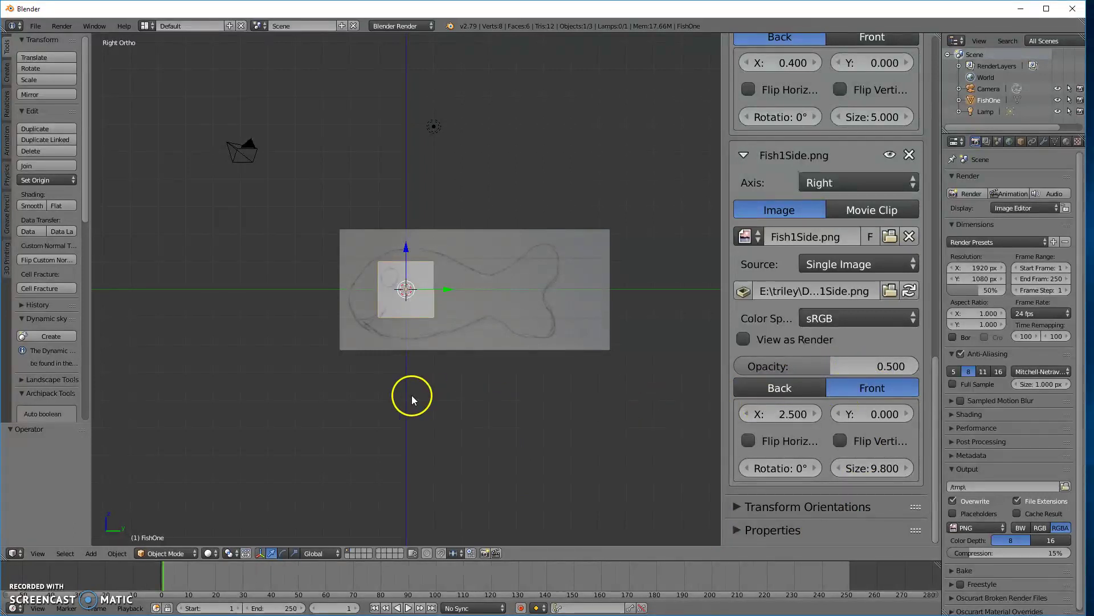
Lower the Fish1Side.png background's opacity to 0.396 and draw the Fish1Front.png background in front of the cube
{"action": "scroll", "coordinate": [367, 378], "scroll_direction": "down", "scroll_amount": 1}
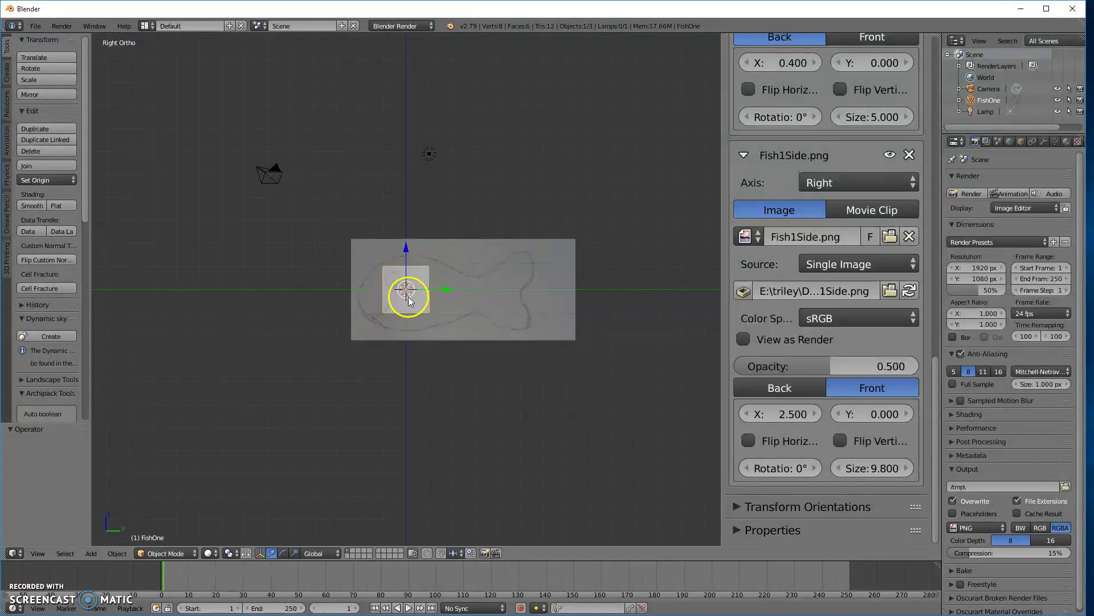
{"action": "left_click_drag", "start_coordinate": [819, 366], "coordinate": [816, 387]}
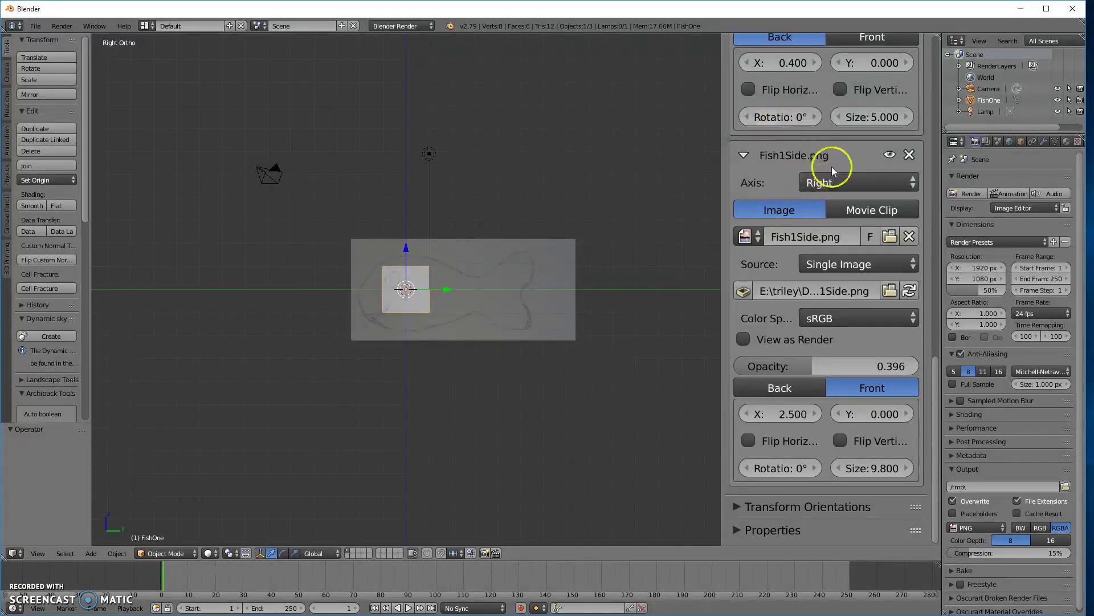
{"action": "scroll", "coordinate": [832, 171], "scroll_direction": "up", "scroll_amount": 8}
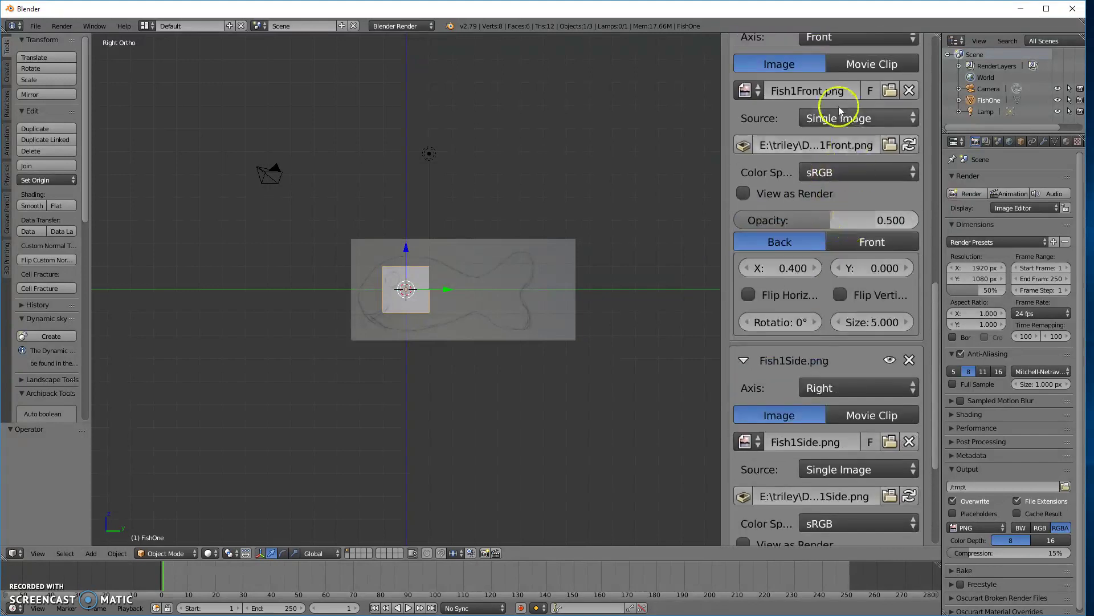
{"action": "left_click", "coordinate": [867, 242]}
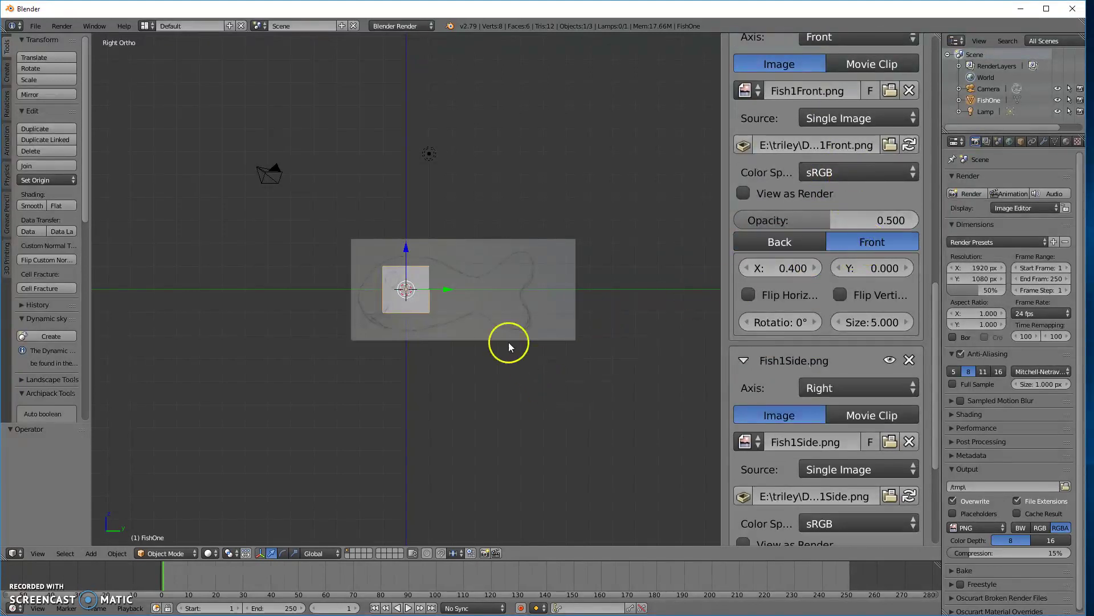
Switch to the front orthographic view and centre the Fish1Front.png background on the cube with a horizontal offset of about 0.2
{"action": "key", "text": "KP_1"}
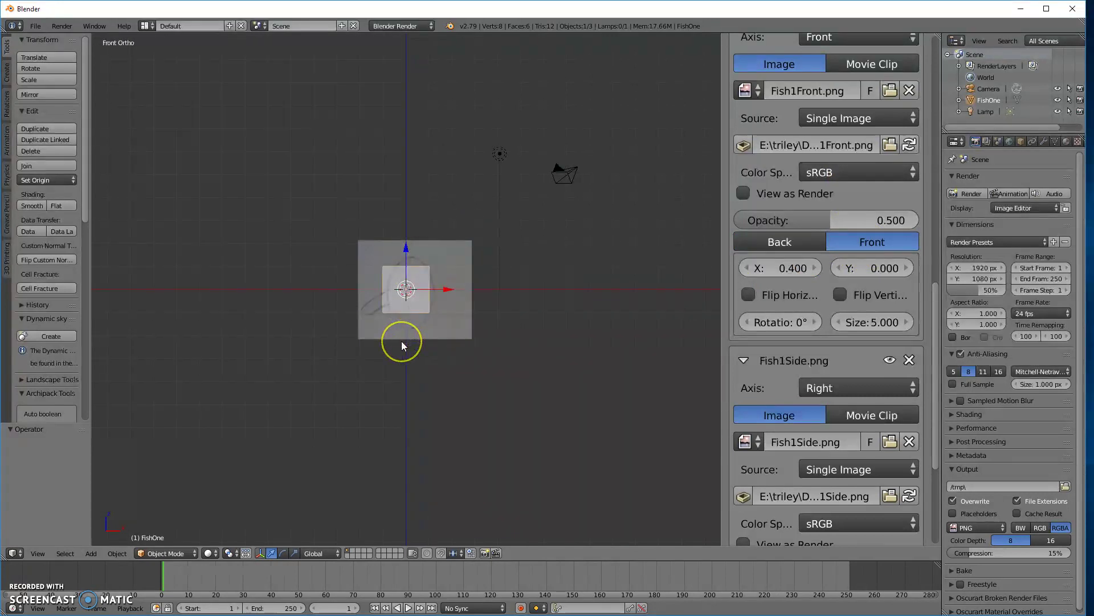
{"action": "scroll", "coordinate": [424, 285], "scroll_direction": "up", "scroll_amount": 3}
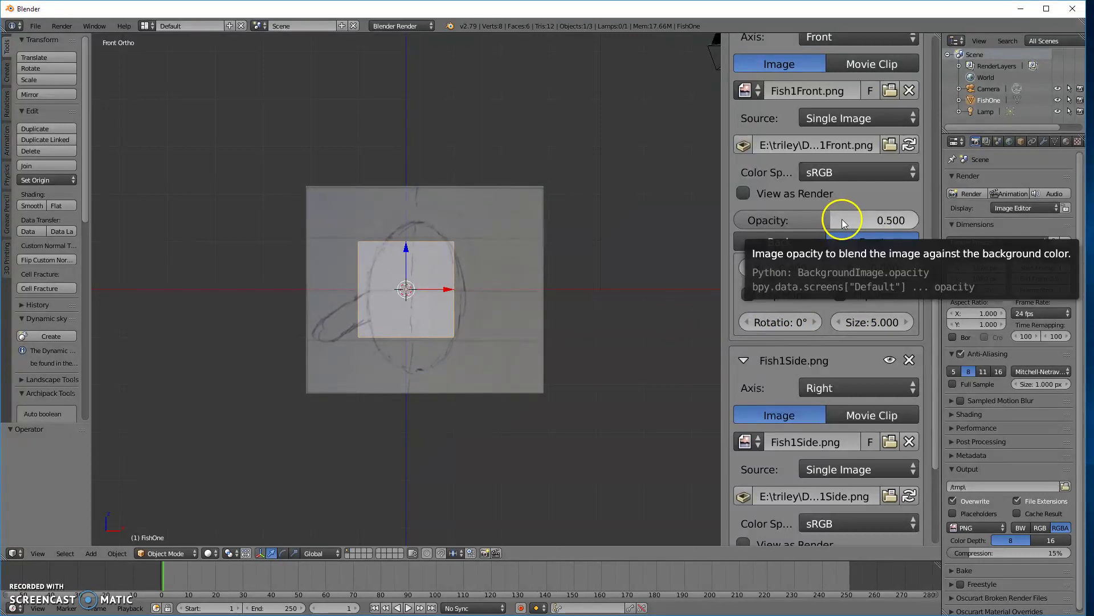
{"action": "scroll", "coordinate": [852, 306], "scroll_direction": "up", "scroll_amount": 3}
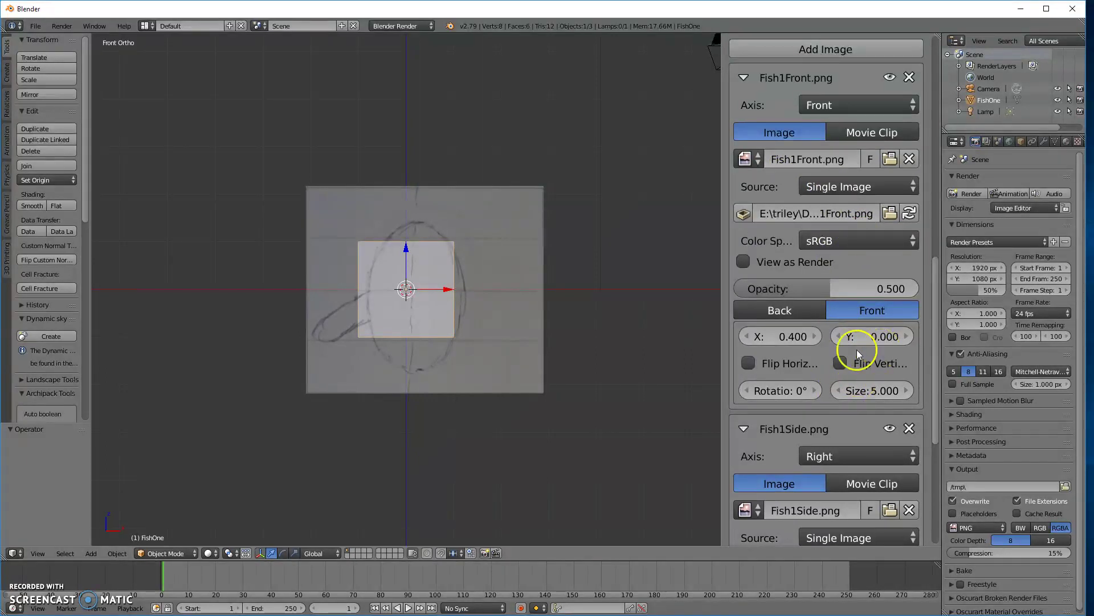
{"action": "left_click", "coordinate": [792, 337]}
{"action": "left_click_drag", "start_coordinate": [792, 337], "coordinate": [797, 337]}
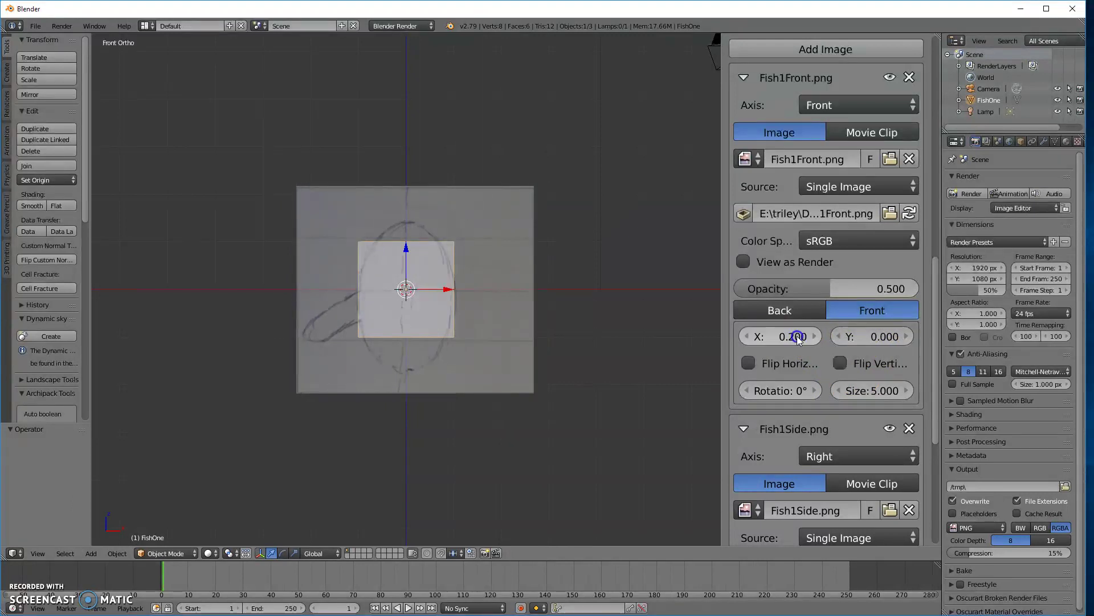